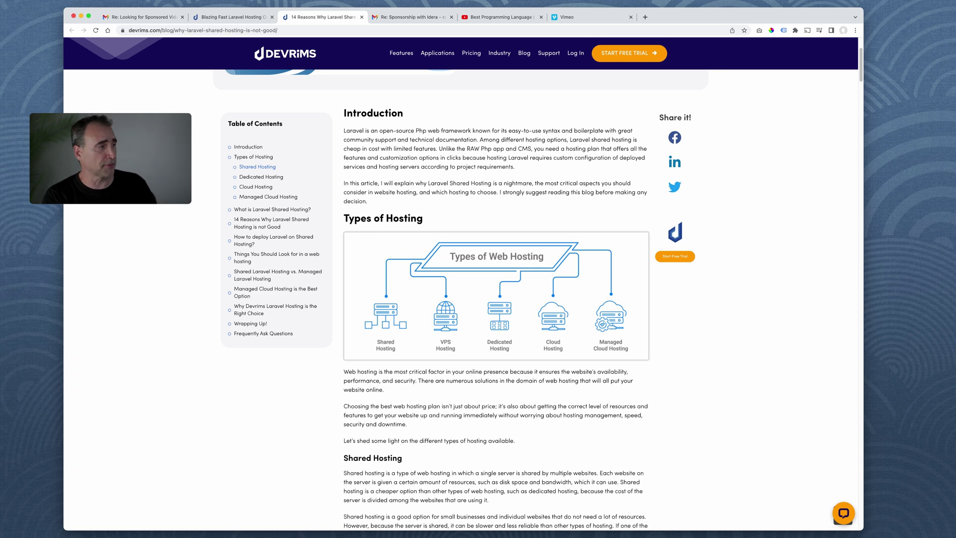
# Step: Scroll the article past the shared vs. managed Laravel hosting comparison table
pyautogui.scroll(-3, 497, 298)
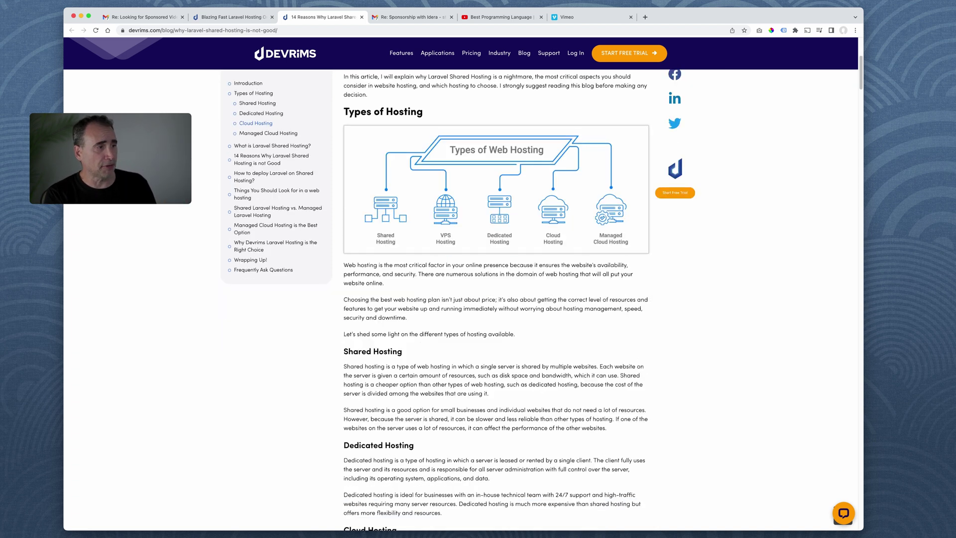
pyautogui.scroll(-15, 496, 298)
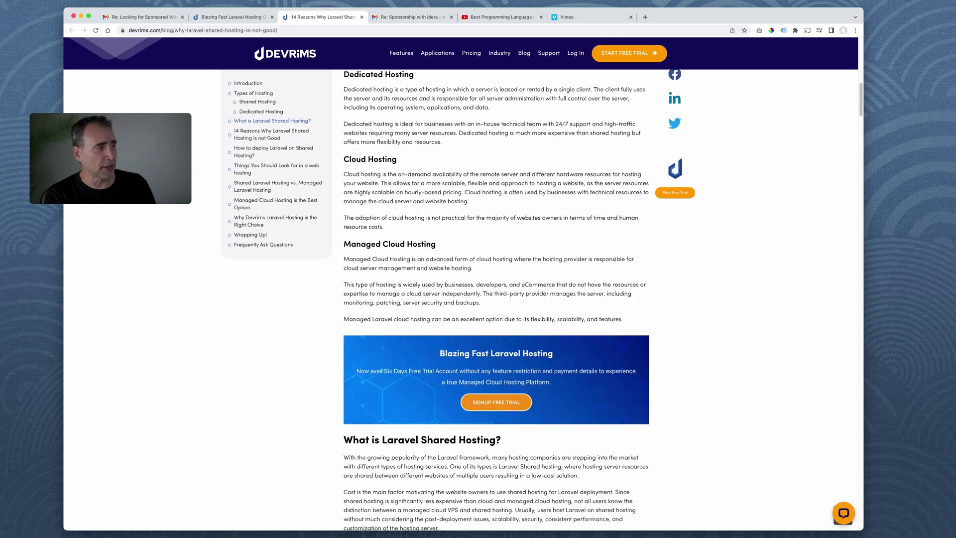
pyautogui.scroll(-11, 497, 299)
pyautogui.moveTo(453, 457); pyautogui.dragTo(639, 466)
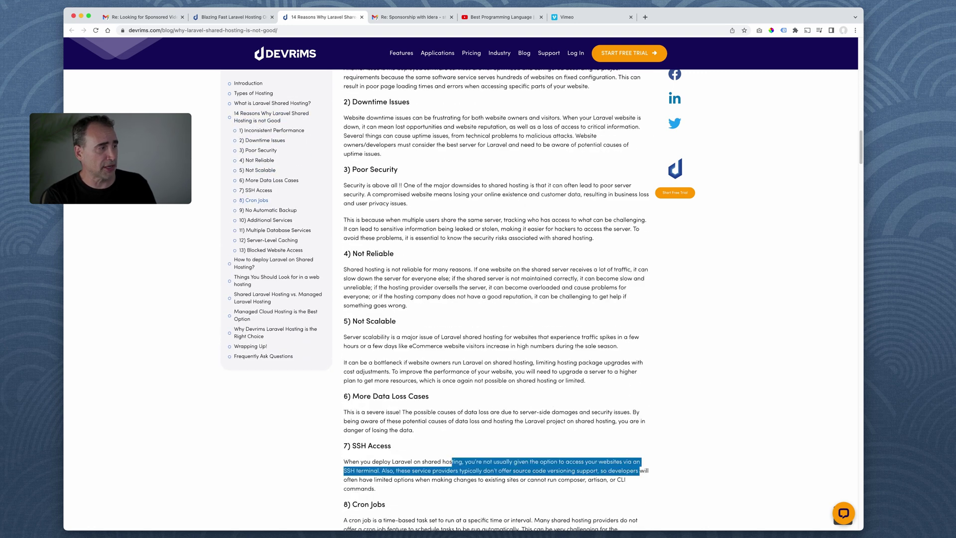
pyautogui.scroll(-9, 496, 299)
pyautogui.scroll(-16, 496, 299)
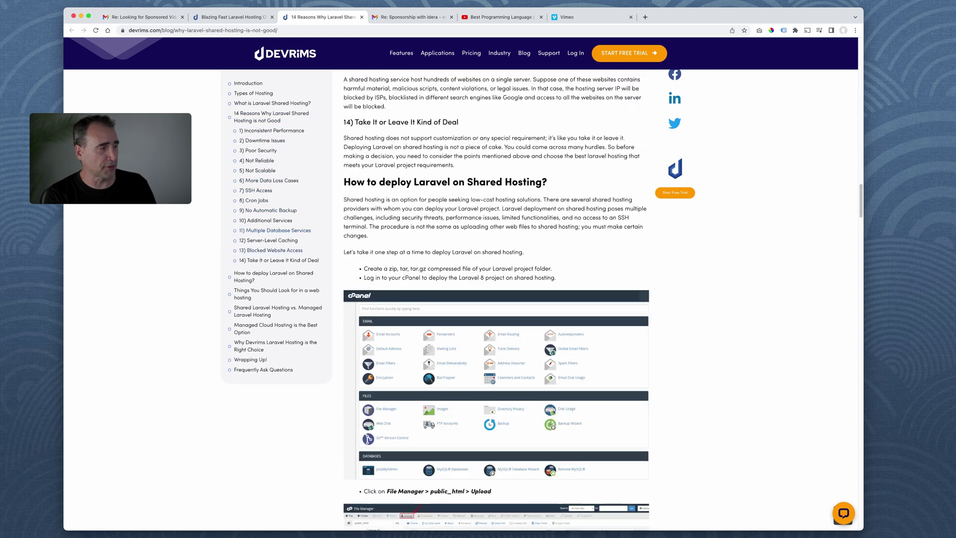
pyautogui.scroll(-15, 496, 299)
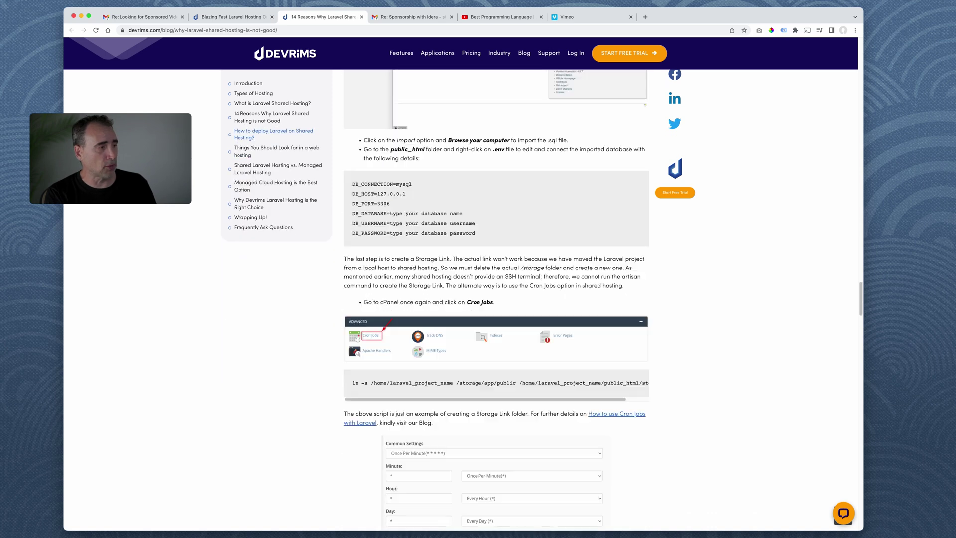
pyautogui.scroll(-20, 496, 299)
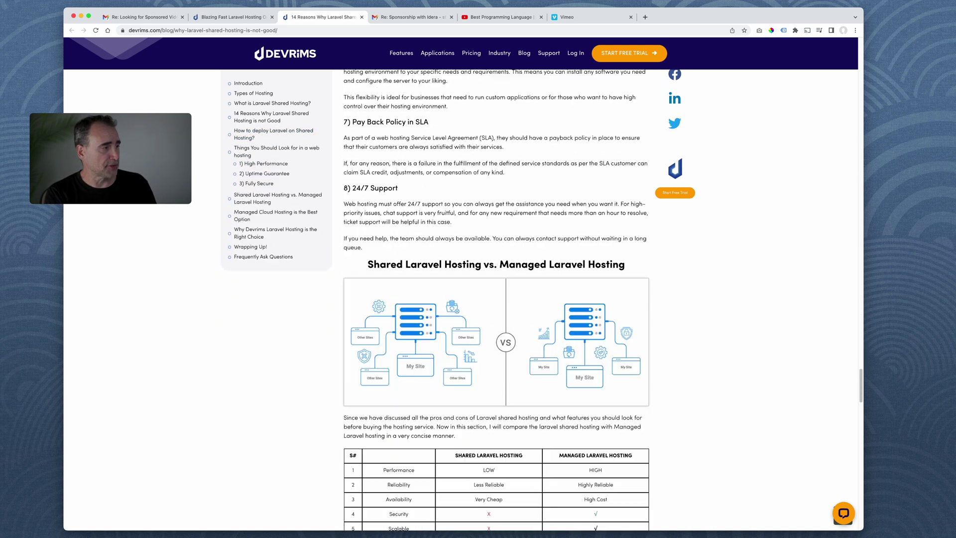
pyautogui.scroll(-10, 496, 299)
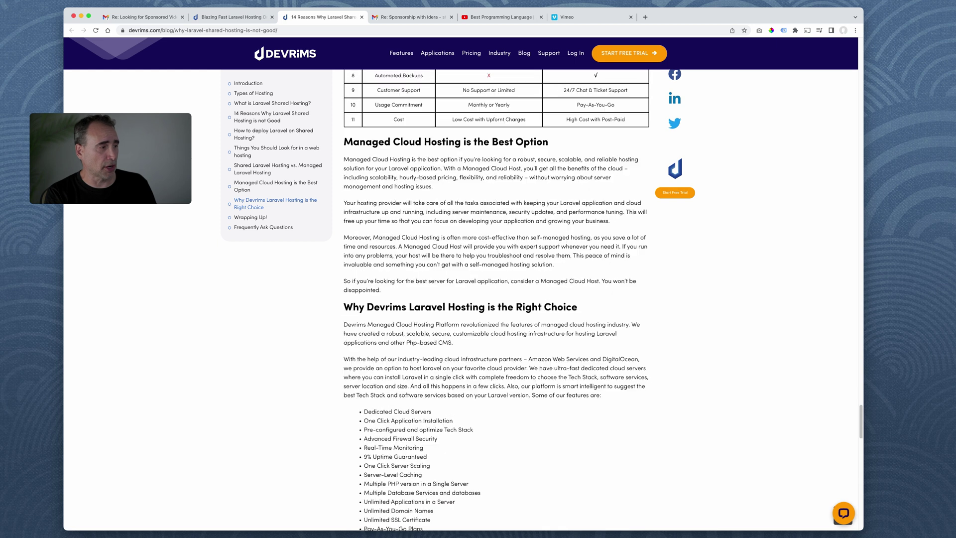
pyautogui.scroll(-1, 496, 299)
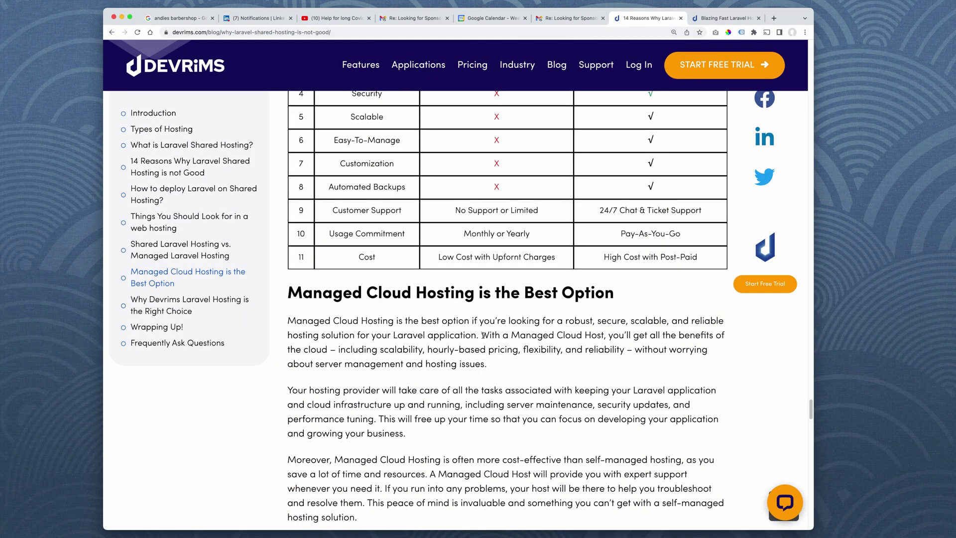
# Step: Highlight the managed cloud hosting benefits: no server management, security updates and performance tuning
pyautogui.moveTo(482, 335); pyautogui.dragTo(500, 363)
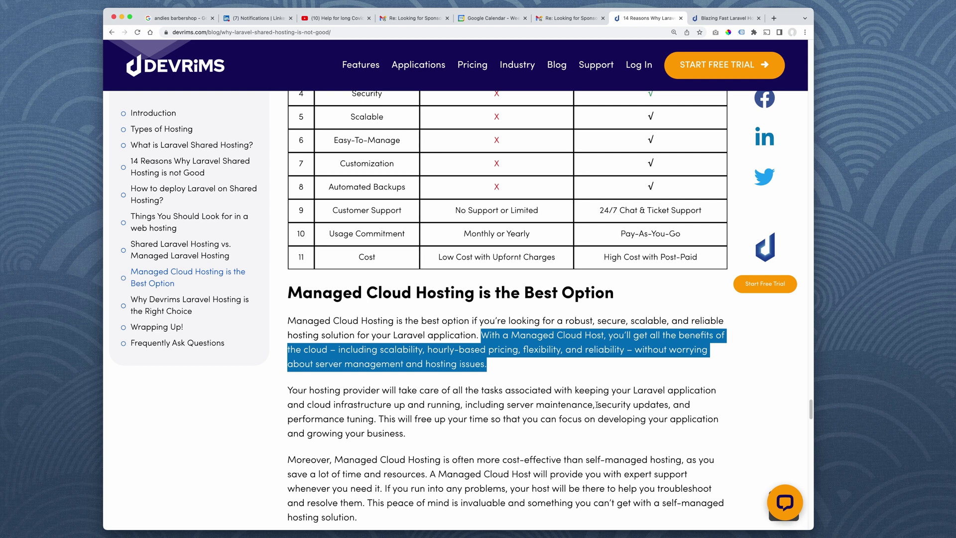
pyautogui.click(488, 370)
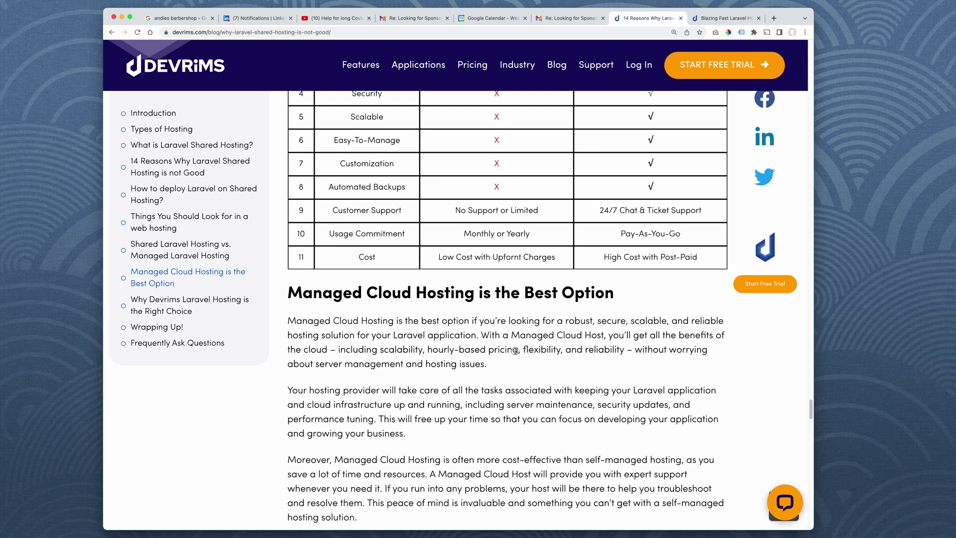
pyautogui.moveTo(581, 349); pyautogui.dragTo(637, 375)
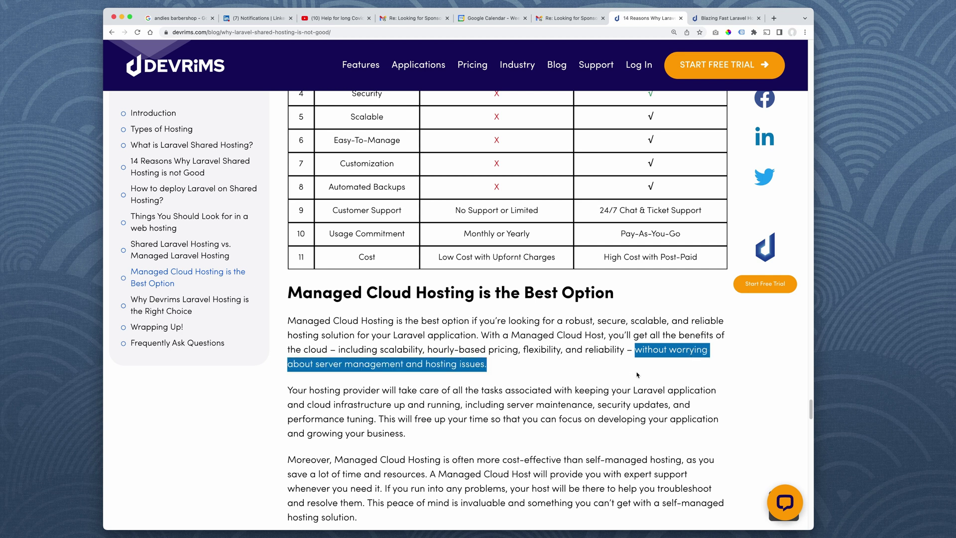
pyautogui.scroll(-1, 638, 375)
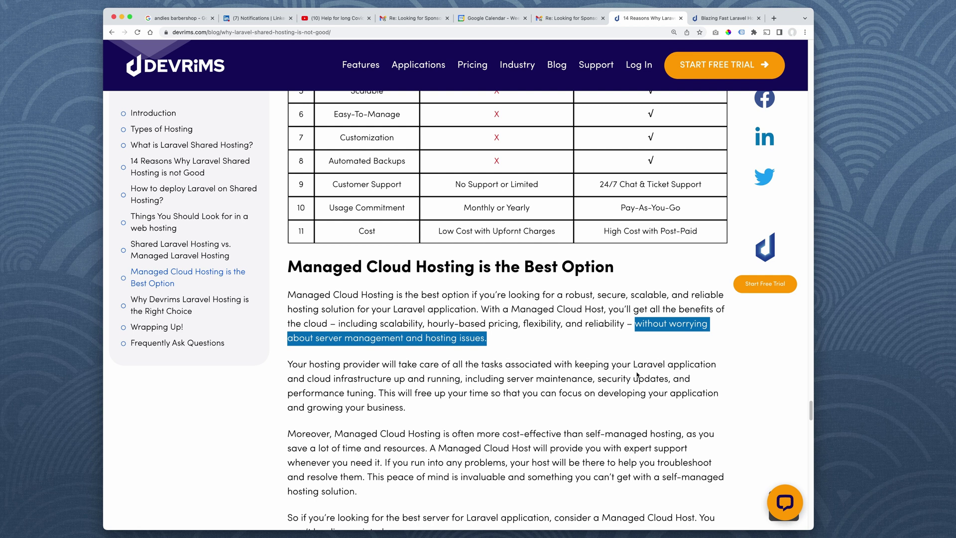
pyautogui.scroll(-1, 637, 374)
pyautogui.click(638, 374)
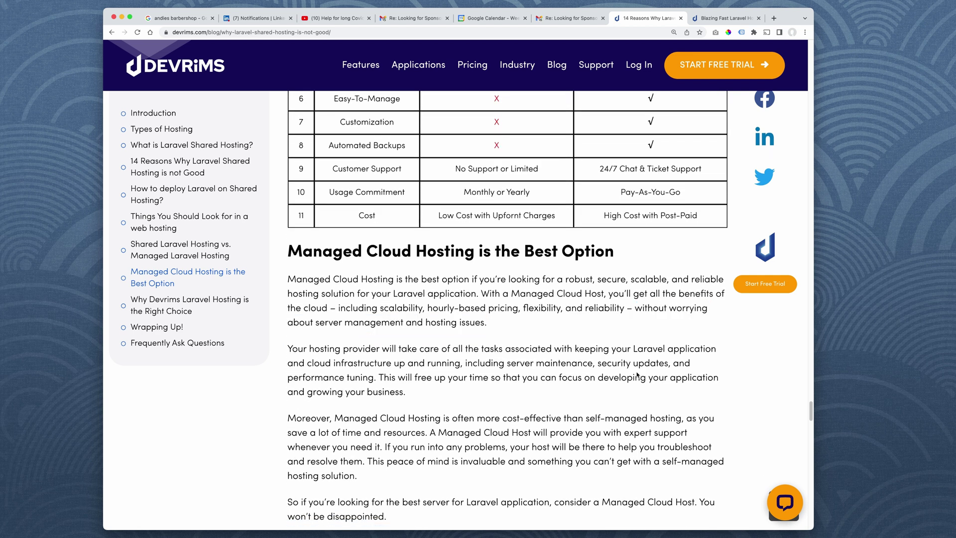
pyautogui.moveTo(477, 364); pyautogui.dragTo(683, 363)
pyautogui.moveTo(345, 378); pyautogui.dragTo(382, 379)
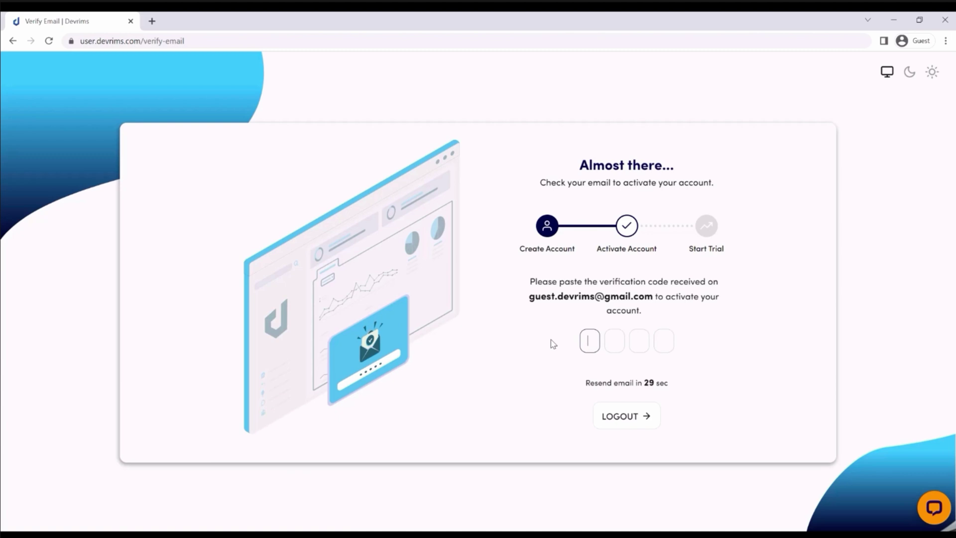
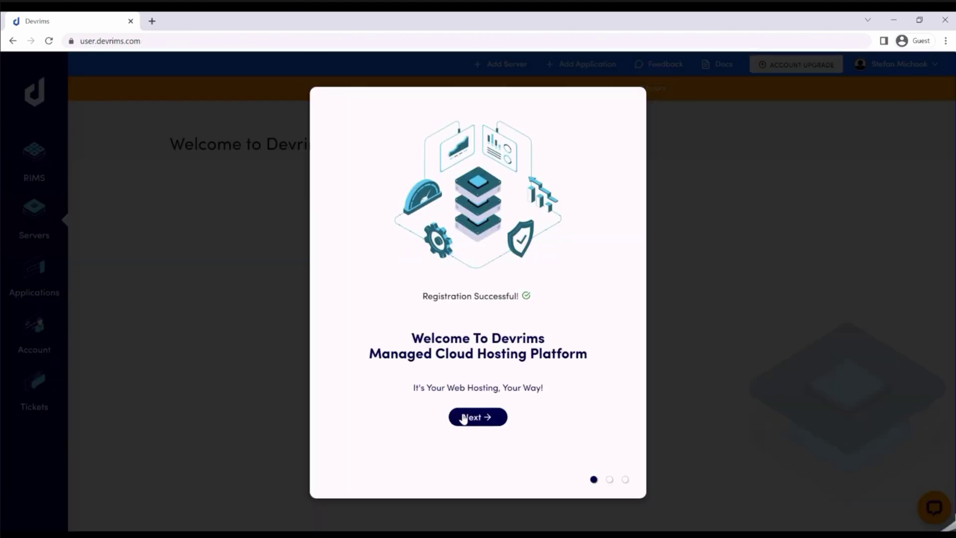
# Step: Enter the emailed verification code, skip the welcome slides, and start adding a server
pyautogui.click(463, 418)
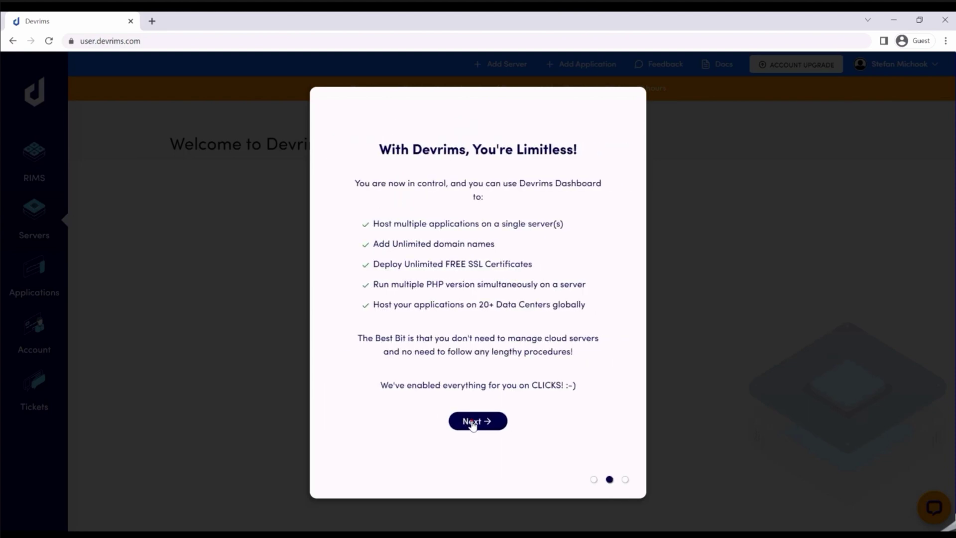
pyautogui.click(472, 422)
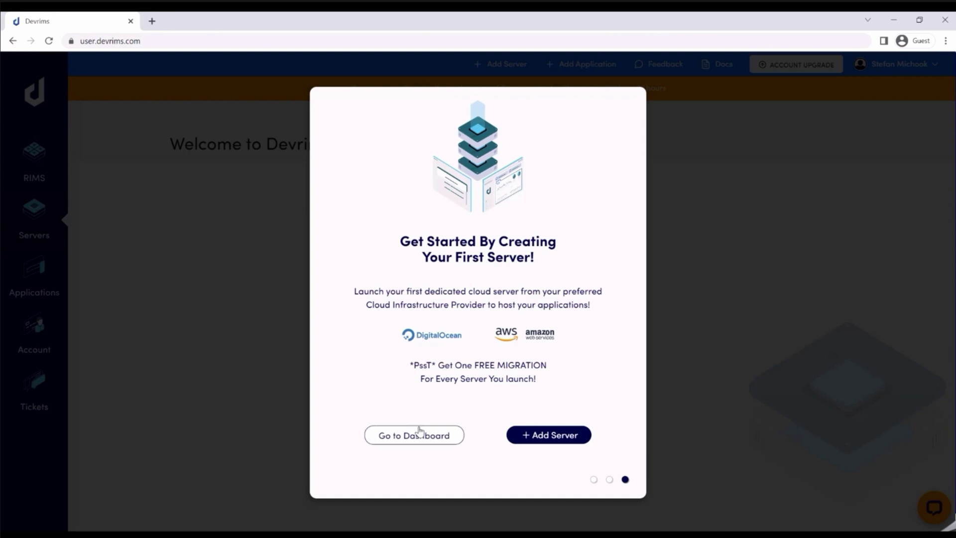
pyautogui.click(420, 433)
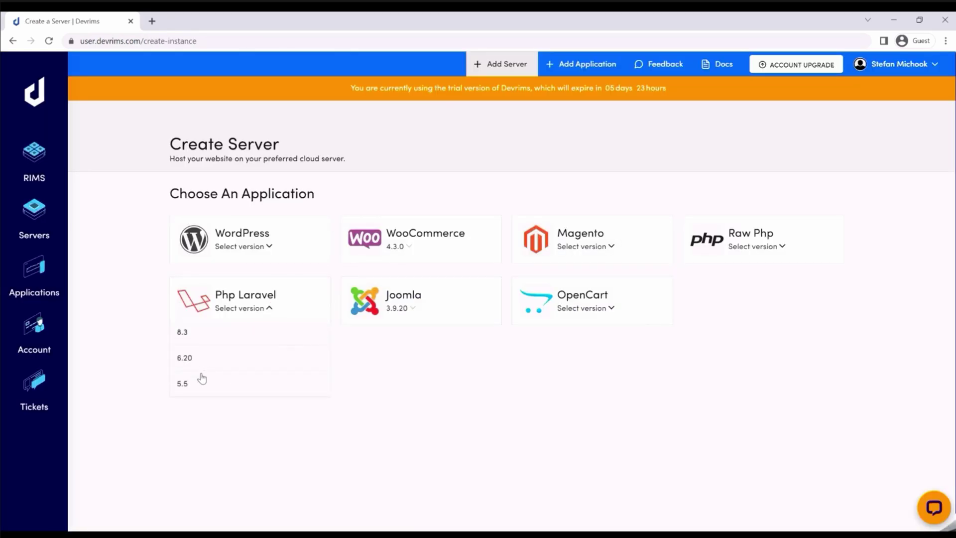
# Step: Choose Php Laravel 8.3 as the application and keep the LEMP tech stack
pyautogui.click(184, 333)
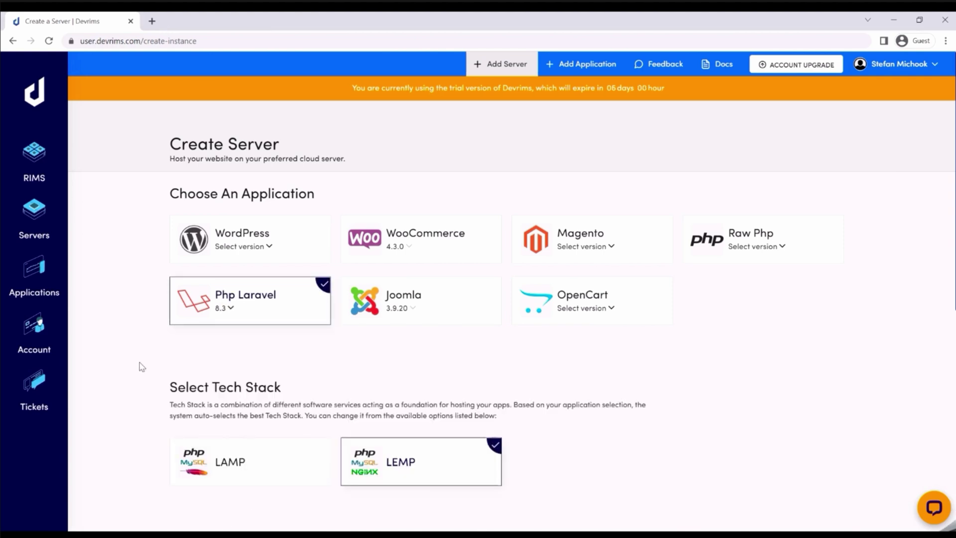
pyautogui.scroll(-4, 795, 354)
pyautogui.click(258, 243)
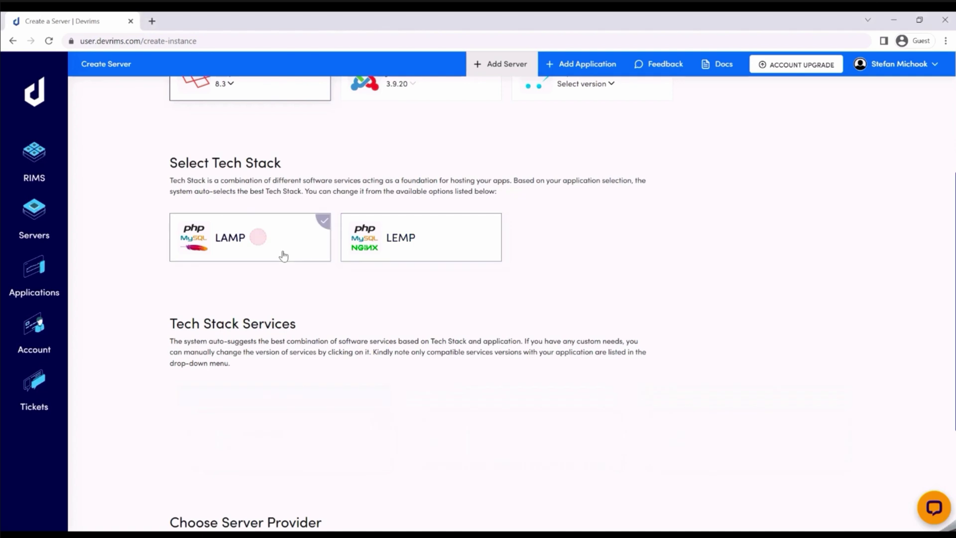
pyautogui.click(348, 238)
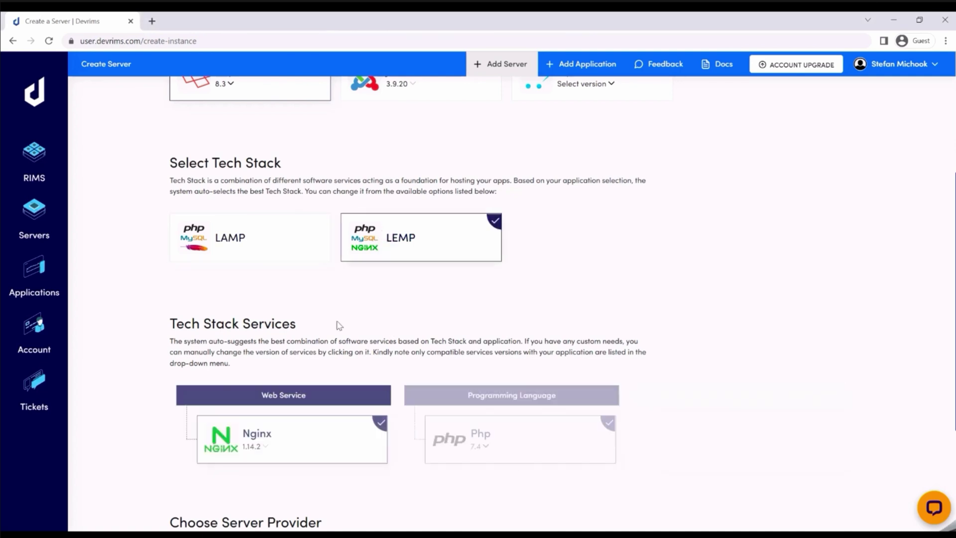
pyautogui.scroll(-1, 409, 358)
# Step: Set the database to MariaDB 10.4 and the Php version to 7.4
pyautogui.click(481, 391)
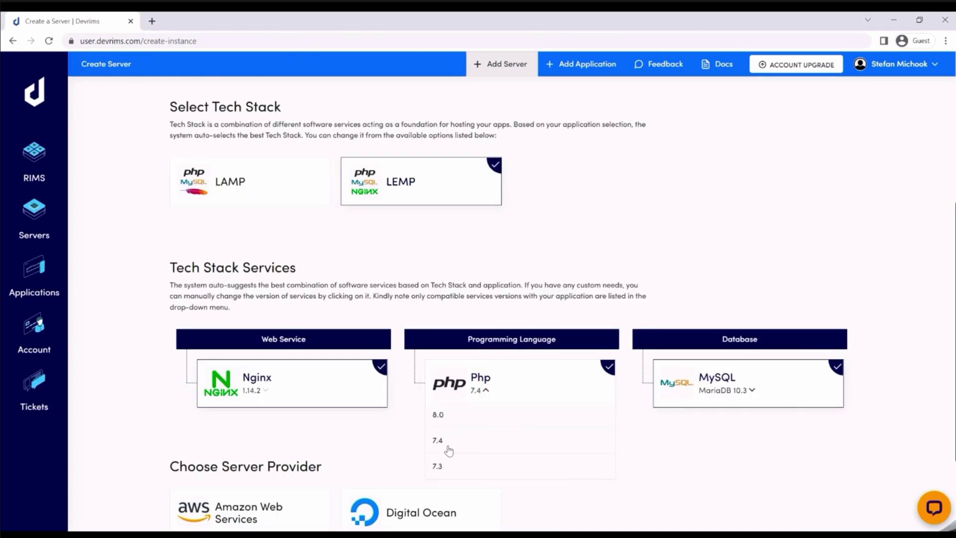
pyautogui.click(443, 423)
pyautogui.click(735, 396)
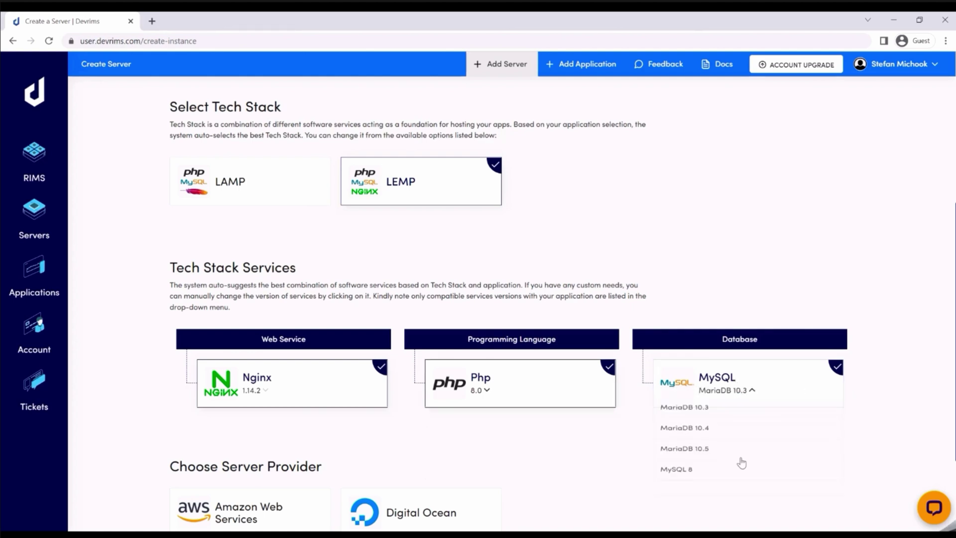
pyautogui.click(696, 440)
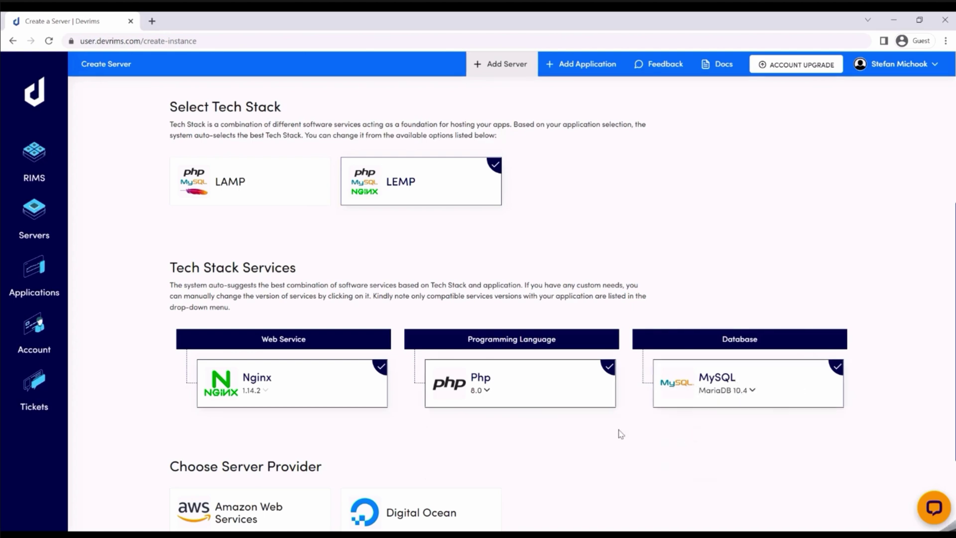
pyautogui.click(479, 391)
pyautogui.click(438, 436)
pyautogui.scroll(-2, 362, 424)
pyautogui.scroll(-1, 366, 425)
# Step: Choose Digital Ocean as the provider with the server located in San Francisco
pyautogui.click(391, 404)
pyautogui.scroll(-2, 391, 404)
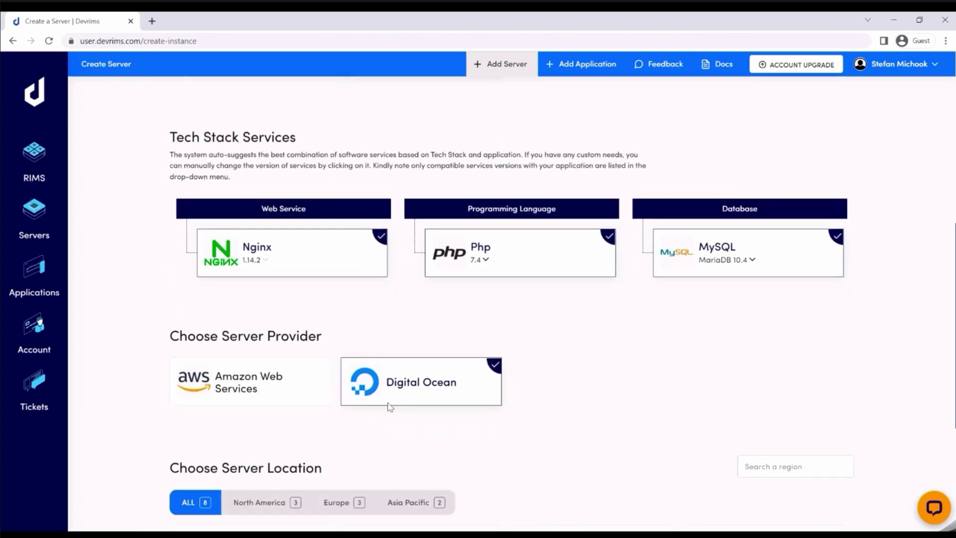
pyautogui.scroll(-1, 391, 404)
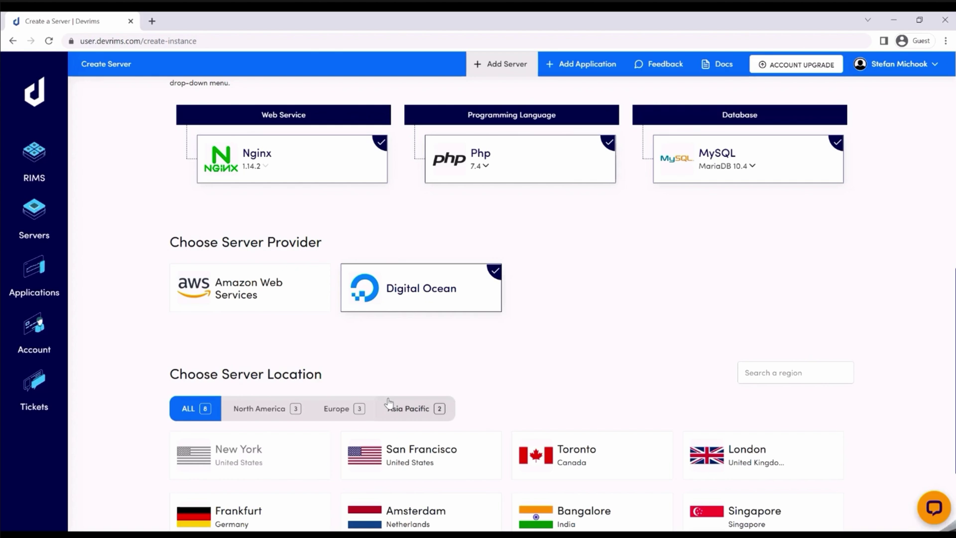
pyautogui.scroll(-2, 389, 402)
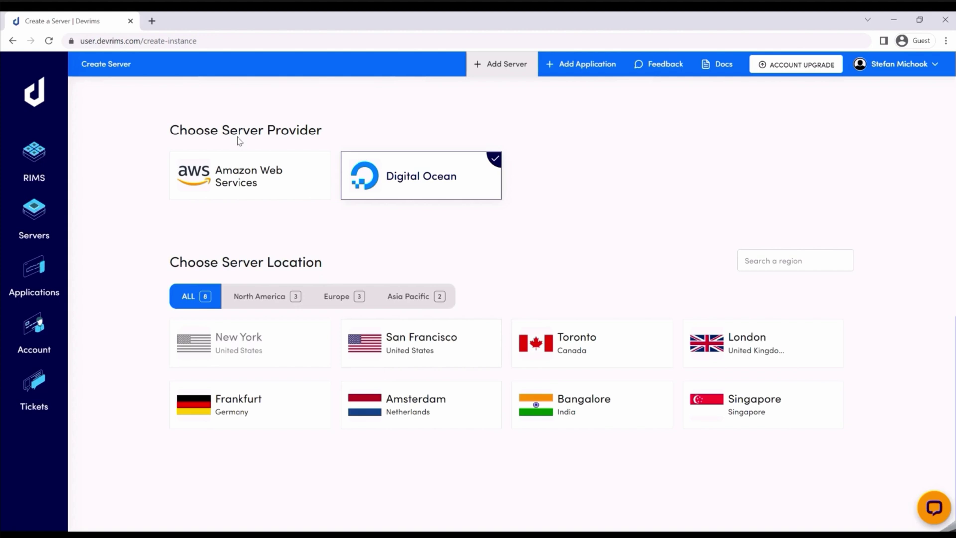
pyautogui.click(356, 360)
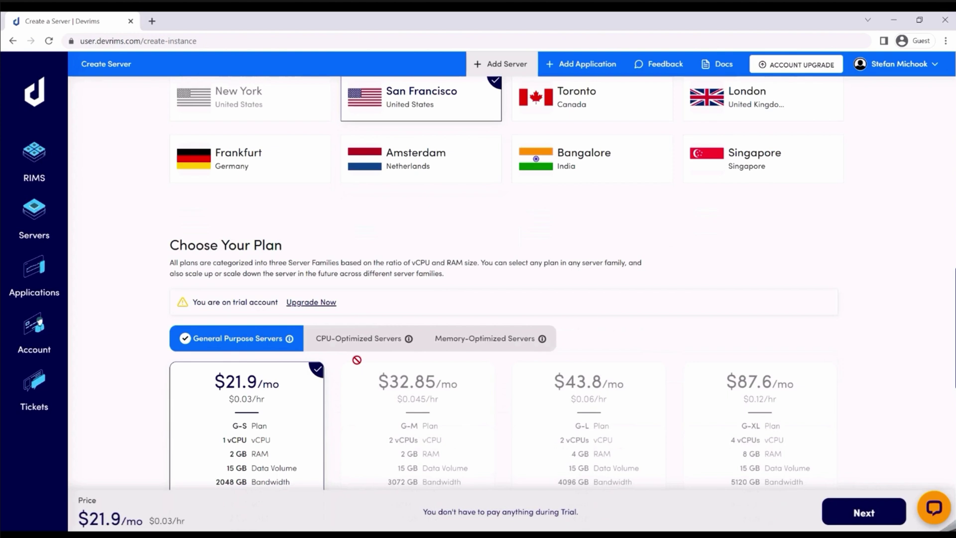
# Step: Keep the G-S general purpose plan, try the locked data volume size, then continue
pyautogui.scroll(-1, 356, 359)
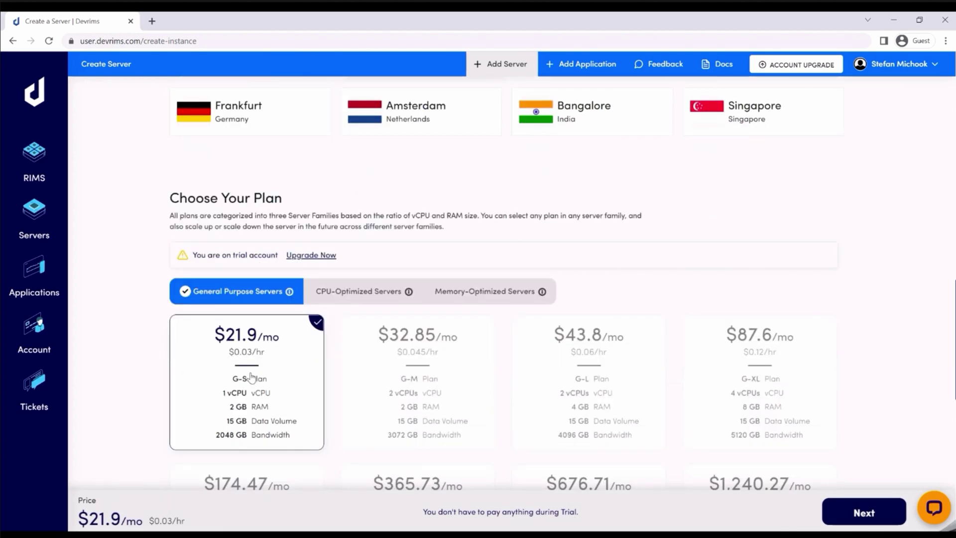
pyautogui.click(251, 375)
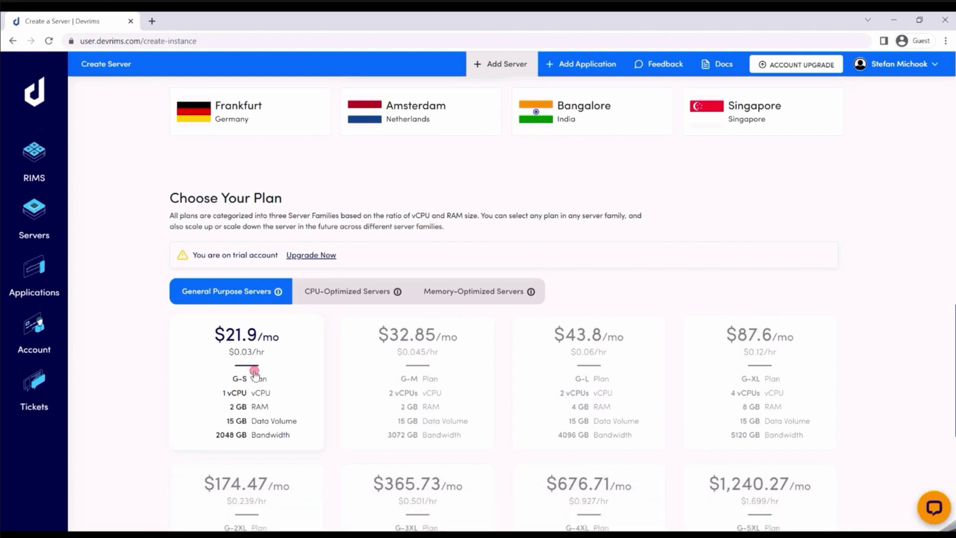
pyautogui.scroll(-2, 253, 373)
pyautogui.scroll(-6, 255, 370)
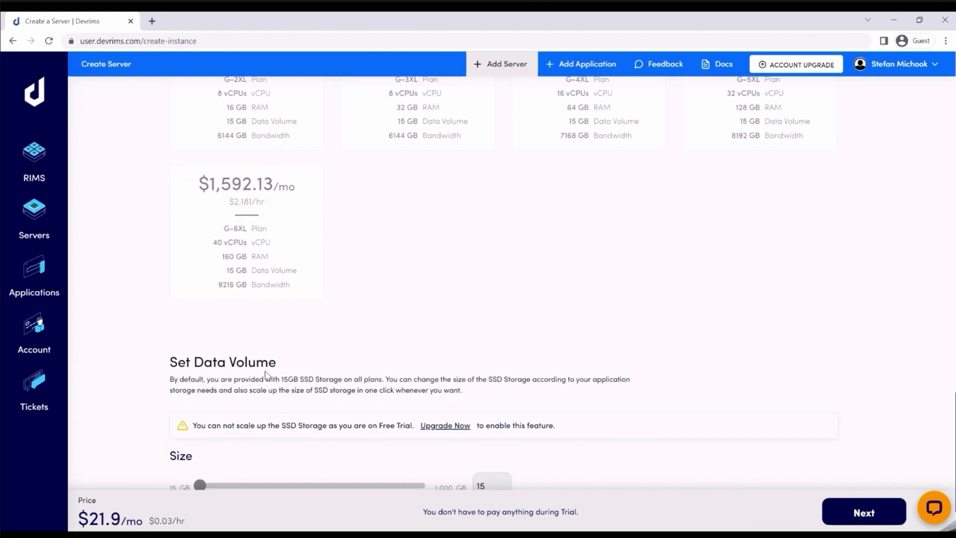
pyautogui.scroll(-2, 265, 375)
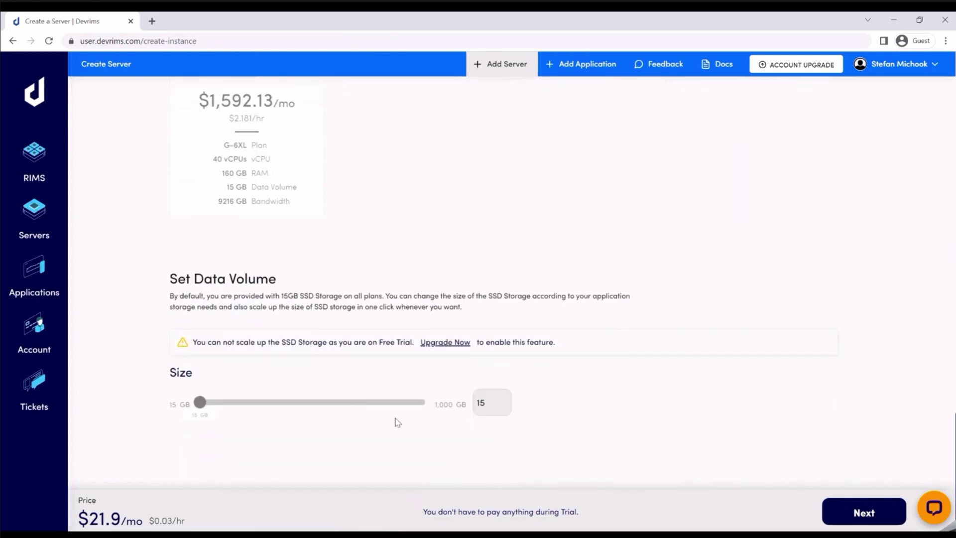
pyautogui.click(420, 411)
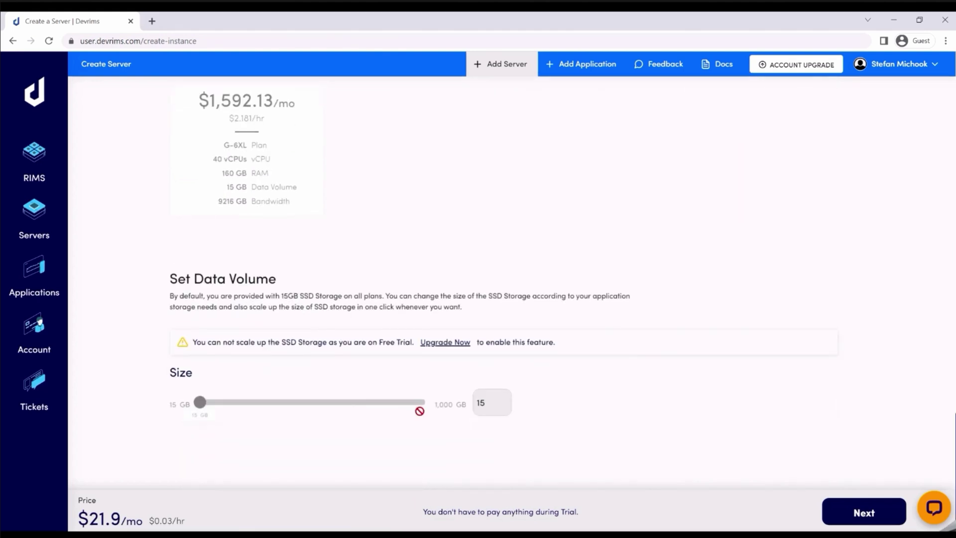
pyautogui.click(852, 516)
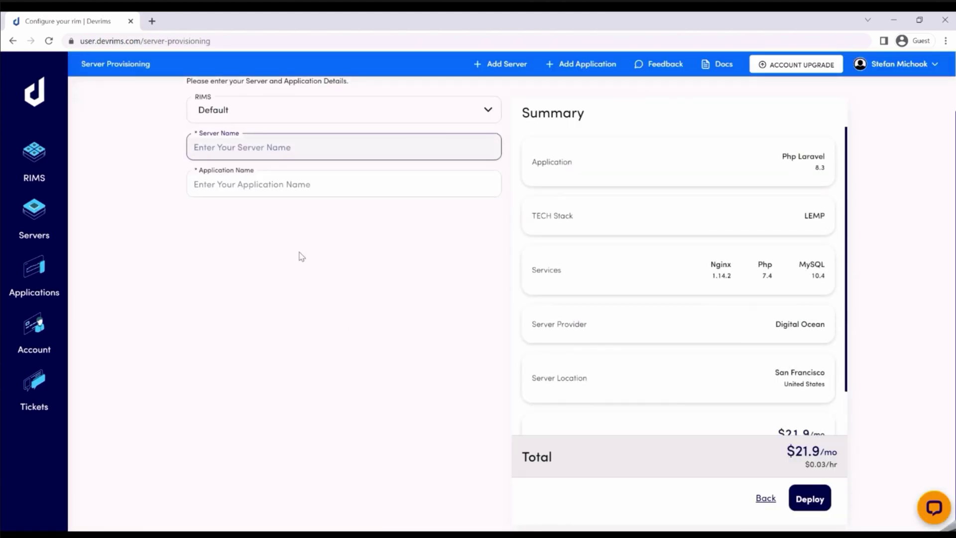
# Step: Enter 'Test Server' as the server name, then select 'Test' and start retyping it
pyautogui.write('Test Server')
pyautogui.hotkey('ctrl', 'Left')
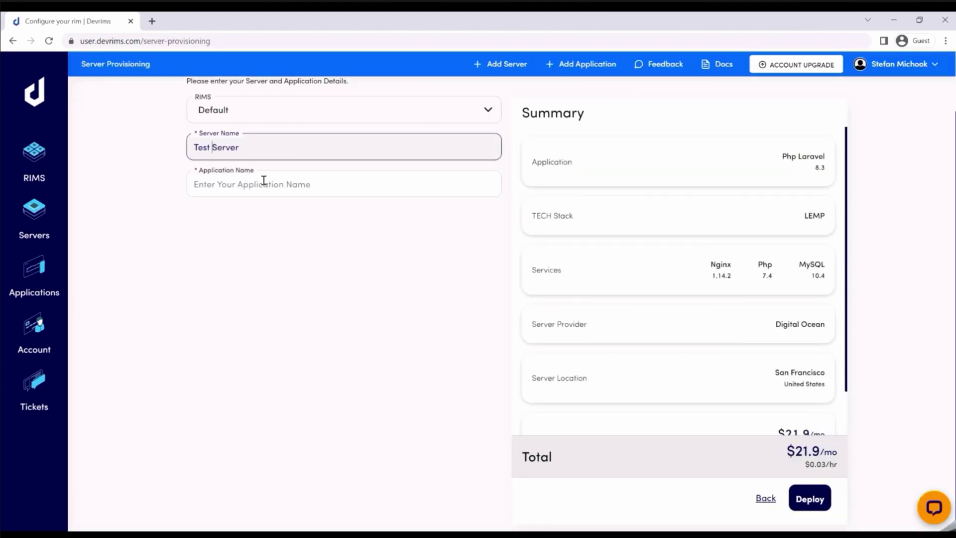
pyautogui.press('Left')
pyautogui.hotkey('shift', 'Home')
pyautogui.write('r')
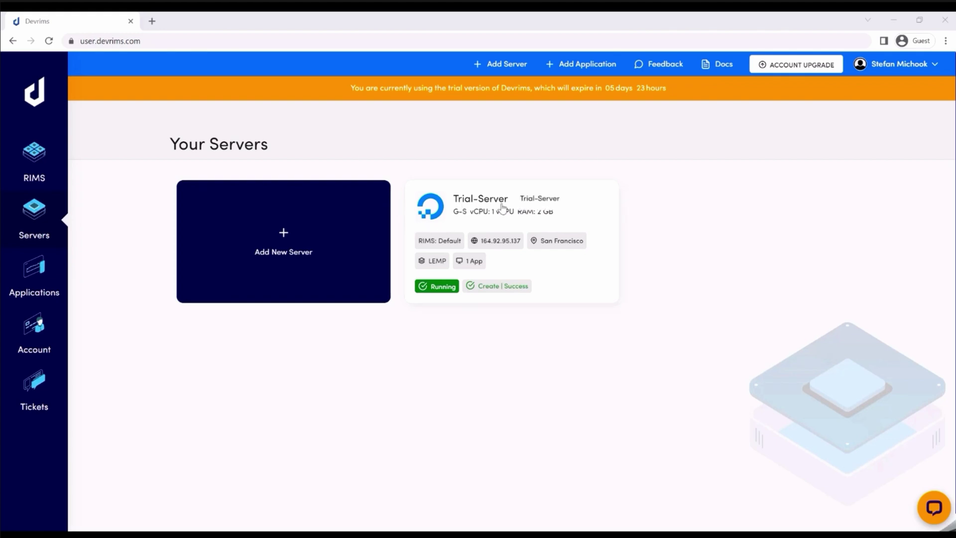
# Step: Open the Trial-Server card and scroll through its Access Details
pyautogui.click(573, 274)
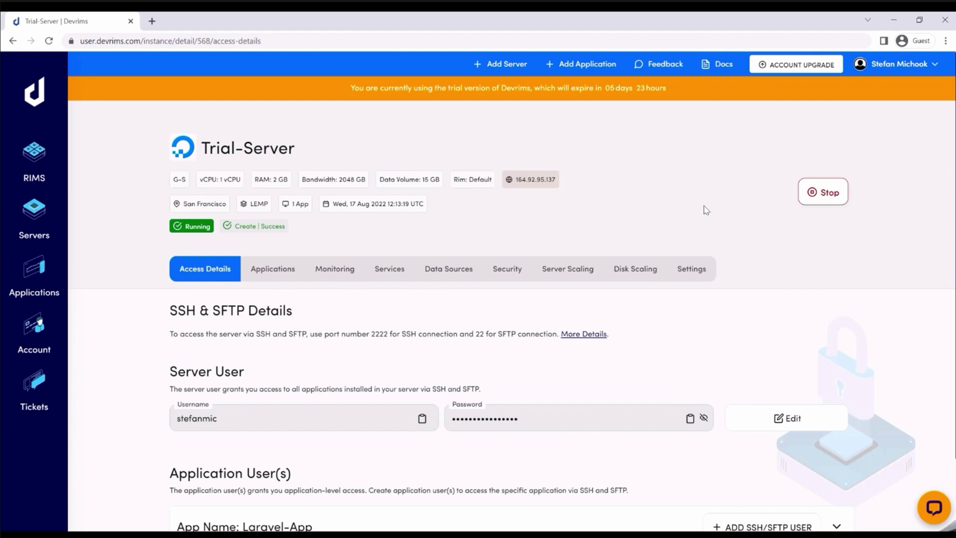
pyautogui.scroll(-2, 292, 362)
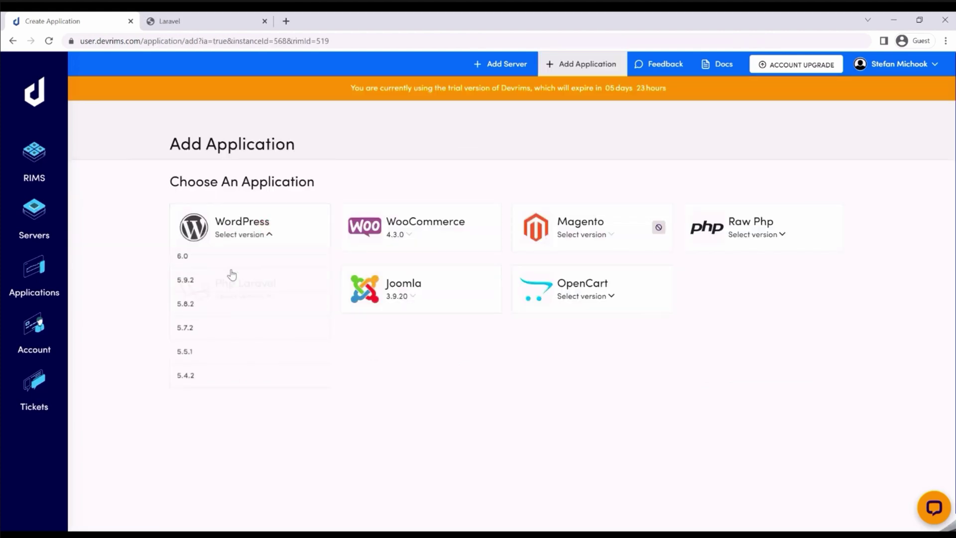
# Step: Choose WordPress 6.0 with an auto-generated admin username and password
pyautogui.click(233, 275)
pyautogui.scroll(-5, 331, 362)
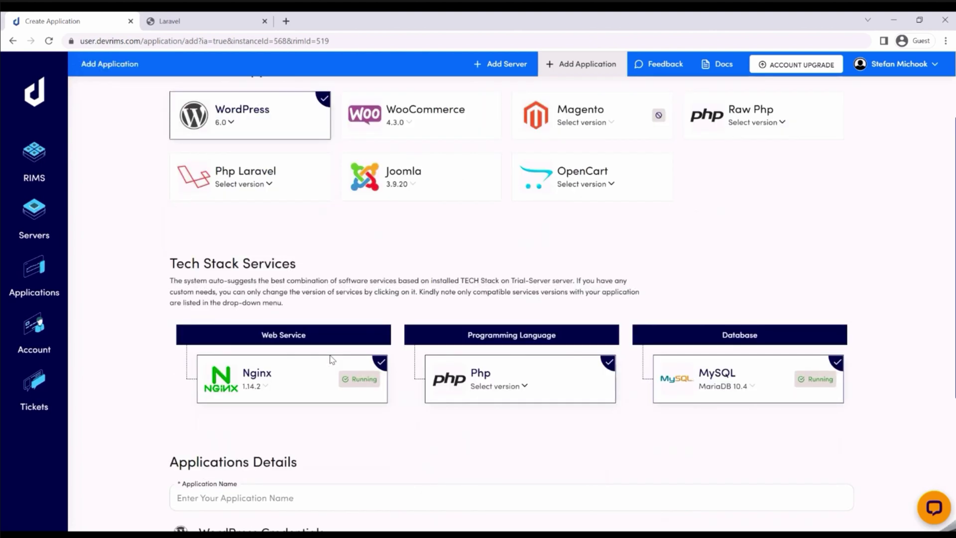
pyautogui.scroll(-1, 761, 432)
pyautogui.click(809, 434)
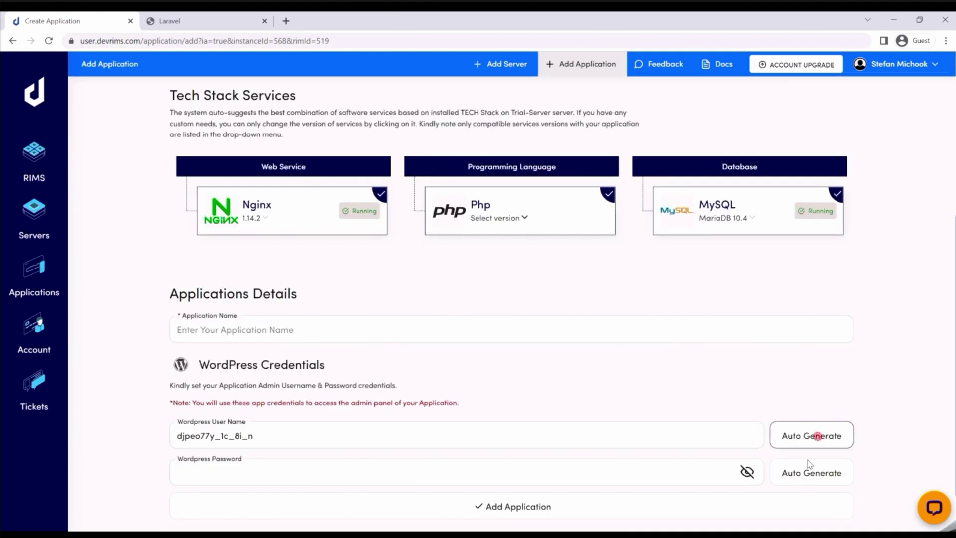
pyautogui.click(811, 473)
# Step: Set PHP 7.4, name the app wordpress-app, and add the application
pyautogui.click(503, 335)
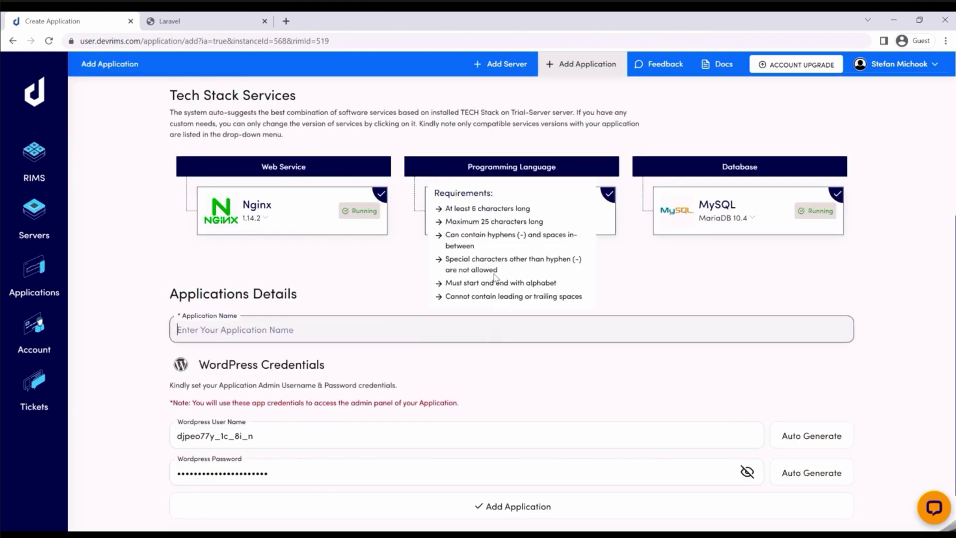
pyautogui.click(513, 218)
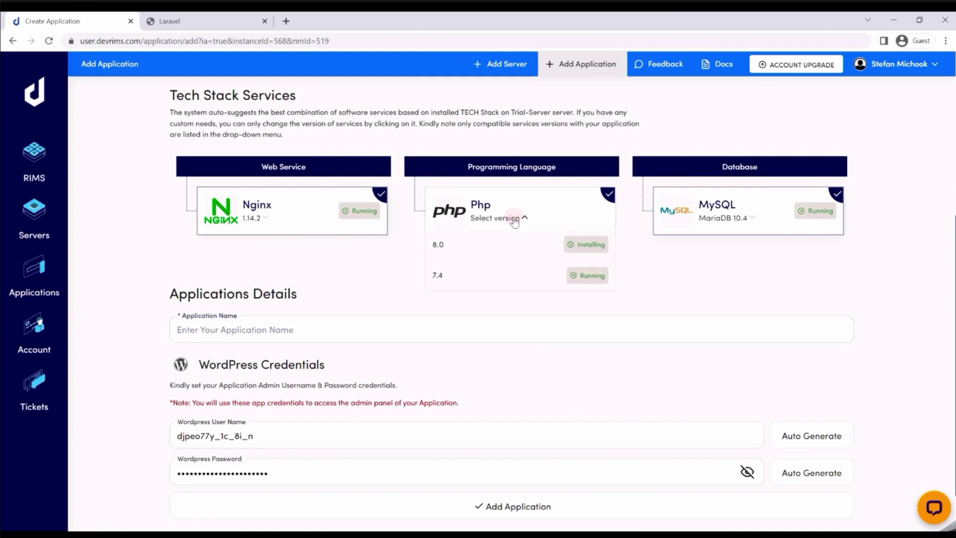
pyautogui.click(458, 277)
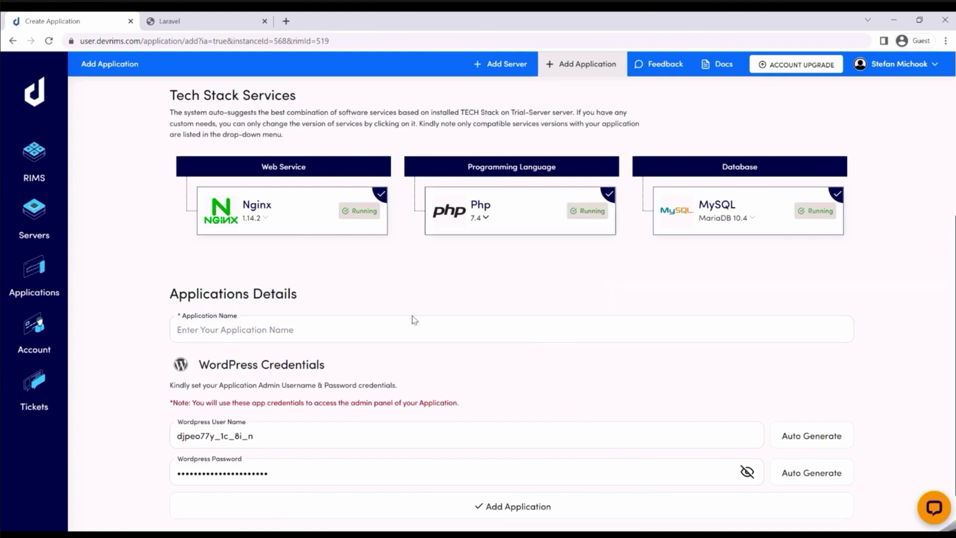
pyautogui.click(411, 318)
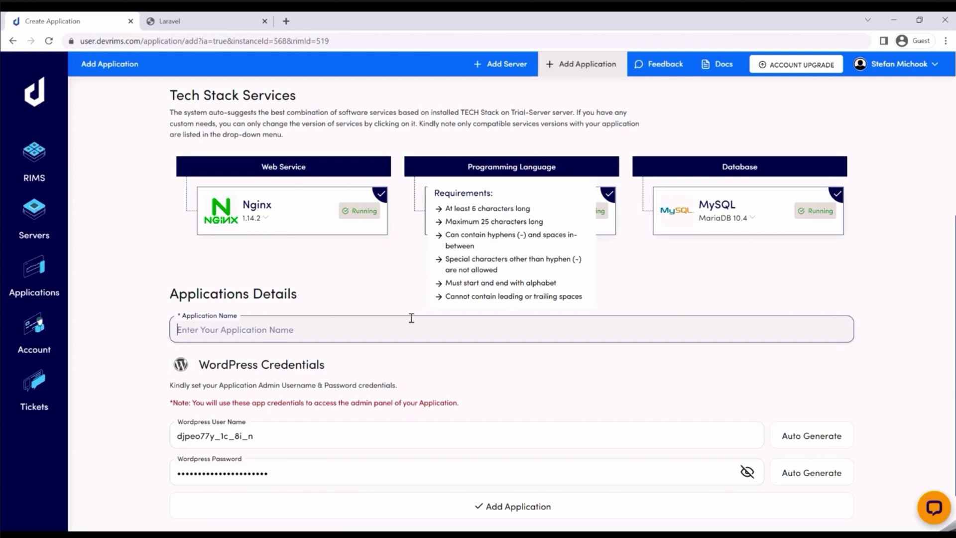
pyautogui.write('wordpress-app')
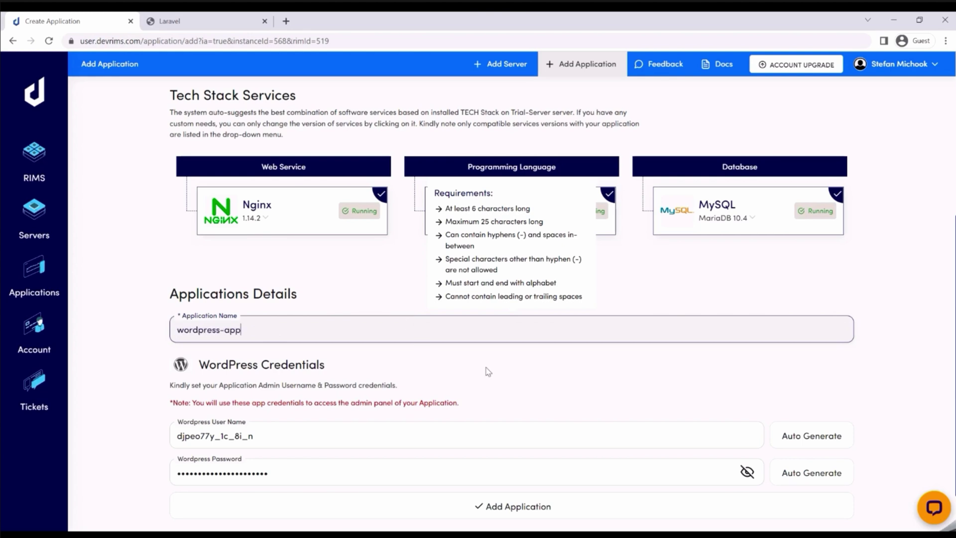
pyautogui.scroll(-1, 498, 398)
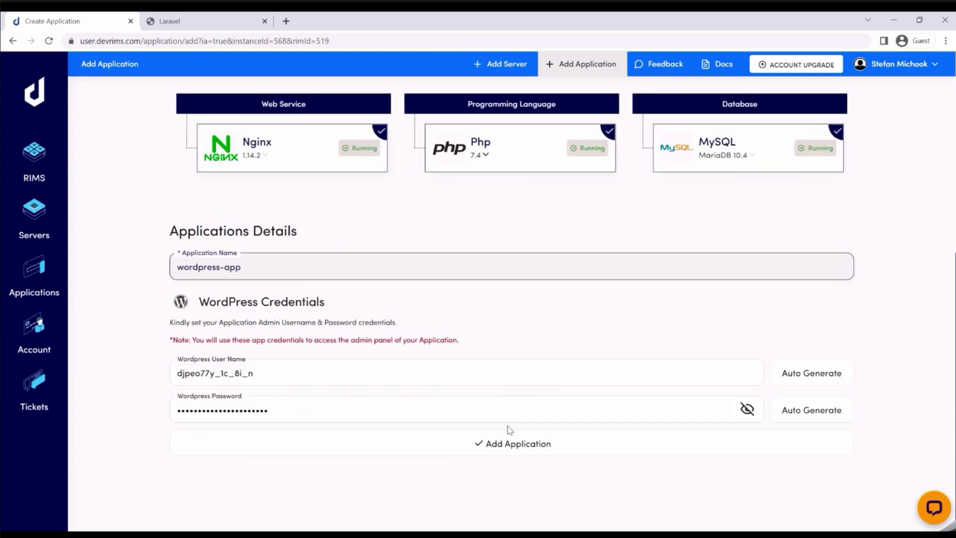
pyautogui.click(506, 441)
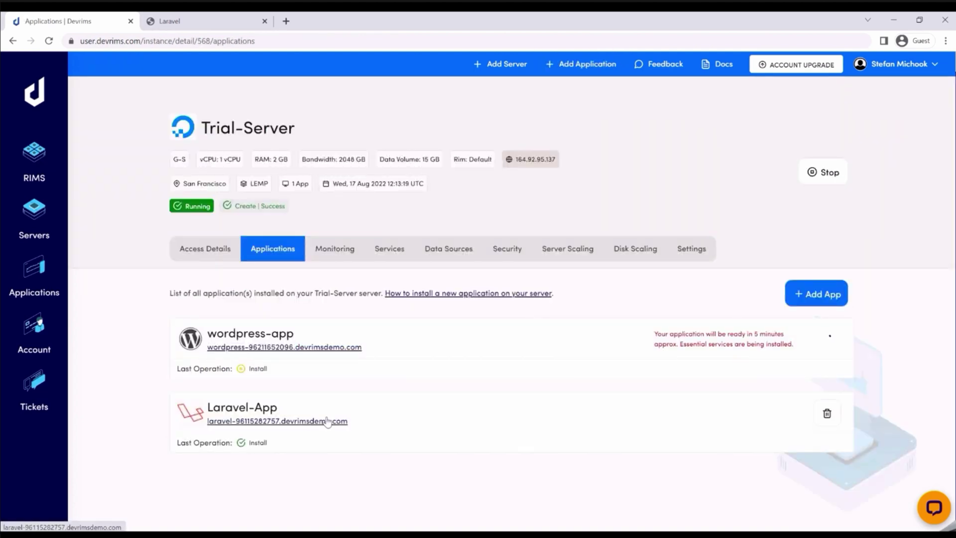
# Step: Install Redis 6.0.1 as the cache from the server's Services tab
pyautogui.click(390, 249)
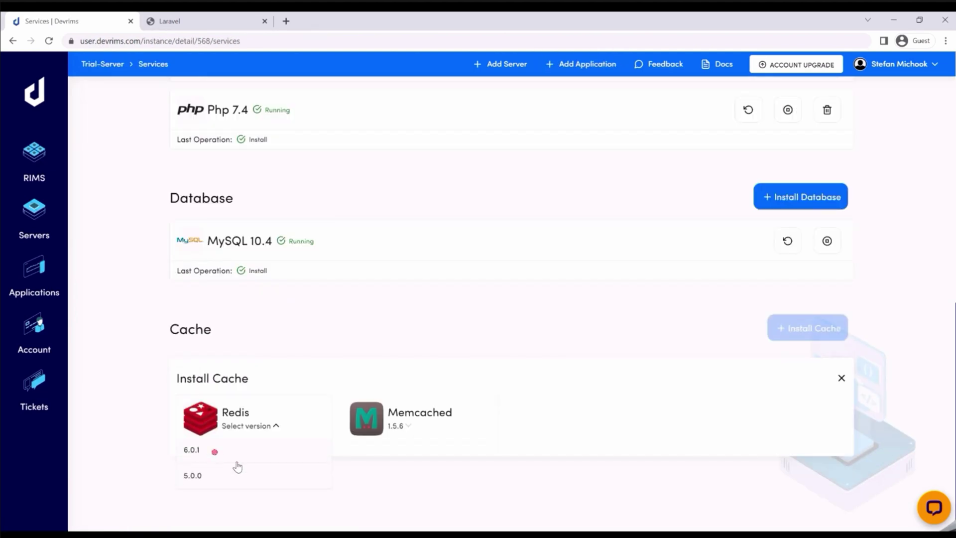
pyautogui.click(234, 454)
pyautogui.click(469, 478)
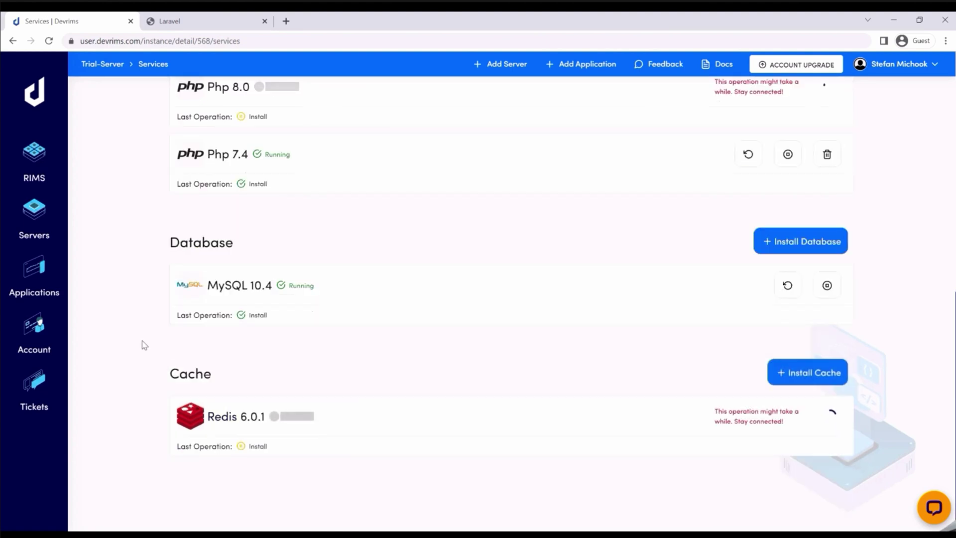
pyautogui.scroll(5, 145, 346)
pyautogui.scroll(4, 148, 346)
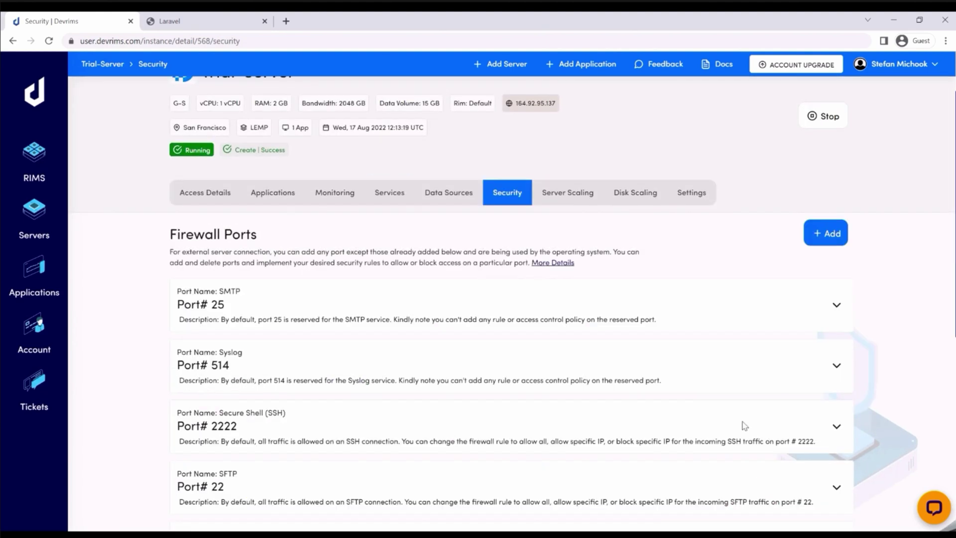
# Step: Review the SSH port 2222 rules and new-rule form, then go to Server Scaling
pyautogui.click(840, 427)
pyautogui.scroll(-2, 543, 426)
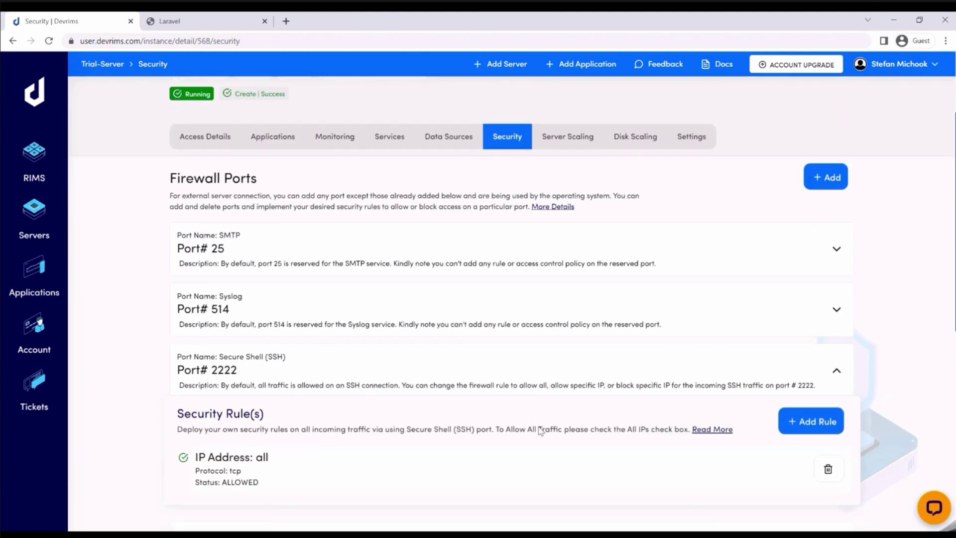
pyautogui.click(792, 373)
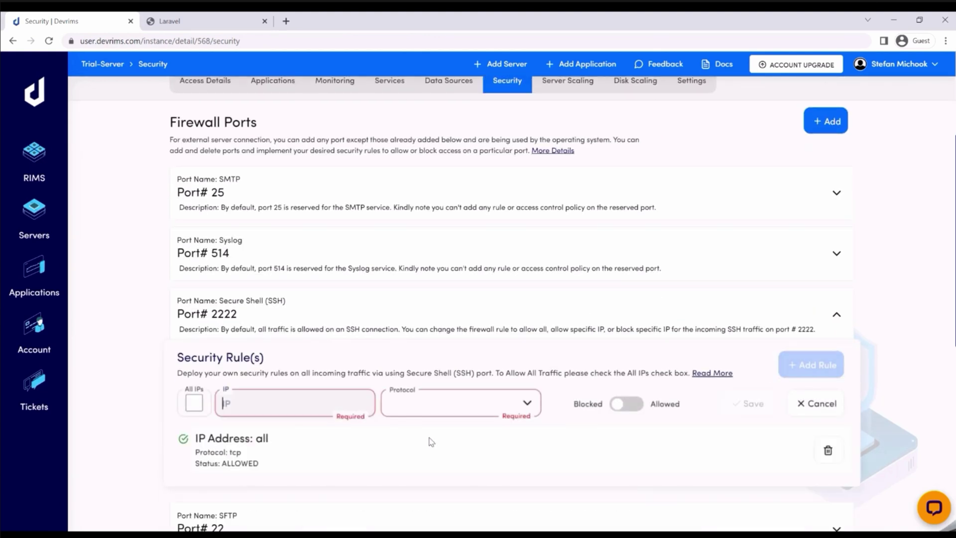
pyautogui.scroll(4, 356, 464)
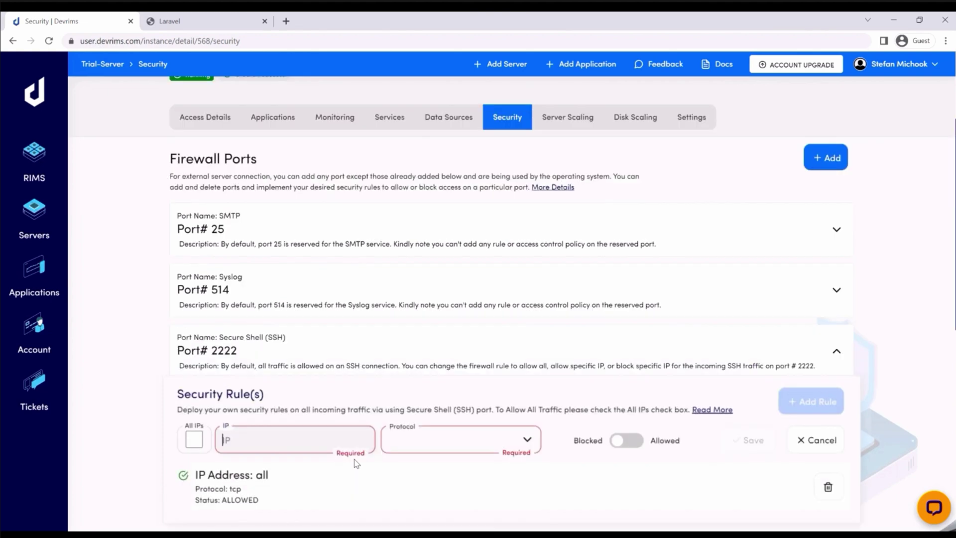
pyautogui.click(572, 269)
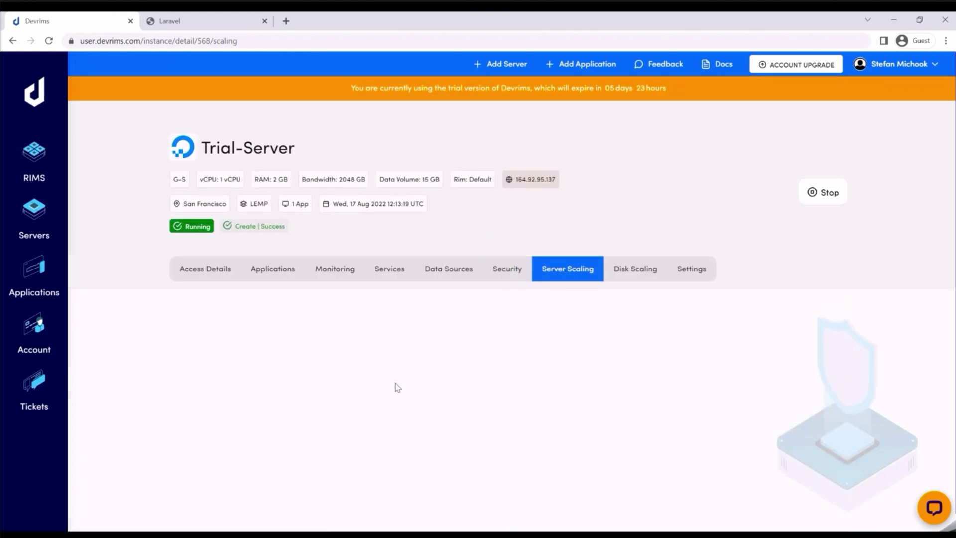
# Step: Scroll through Trial-Server's Upgrade Server Plan cards to compare the available plans
pyautogui.scroll(-1, 322, 389)
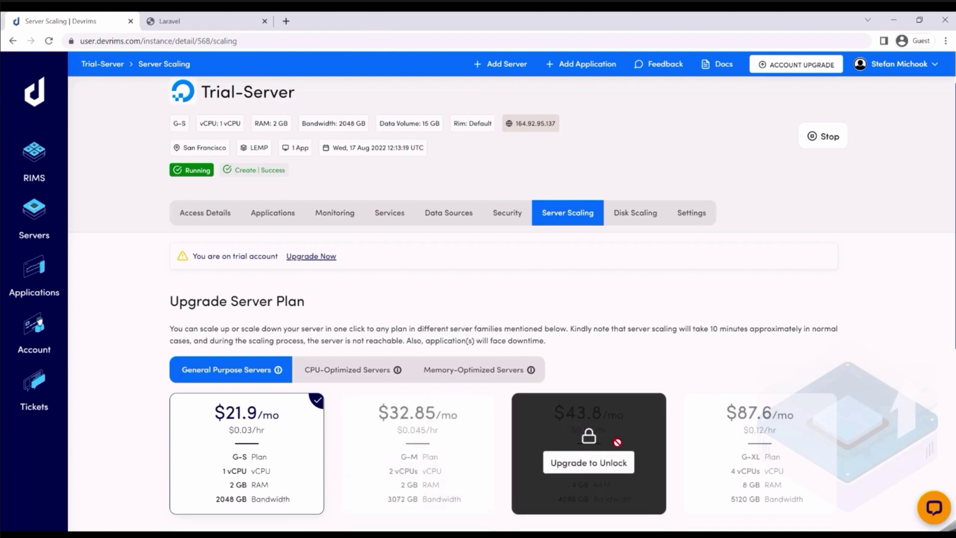
pyautogui.scroll(-3, 707, 444)
pyautogui.scroll(-2, 503, 312)
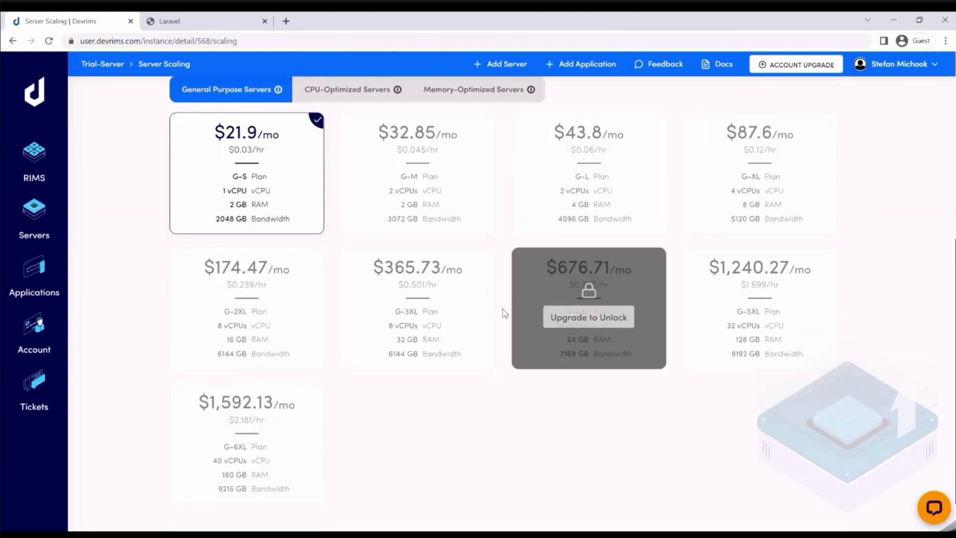
pyautogui.scroll(3, 503, 312)
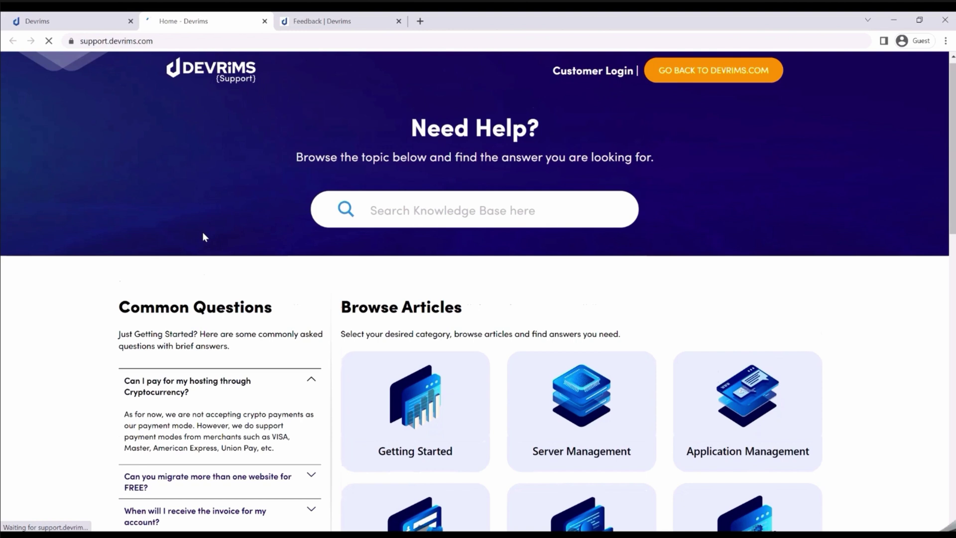
# Step: Open 'How To Integrate Server Level Cache Service?' under Server Management and scroll to its install steps
pyautogui.scroll(-3, 203, 236)
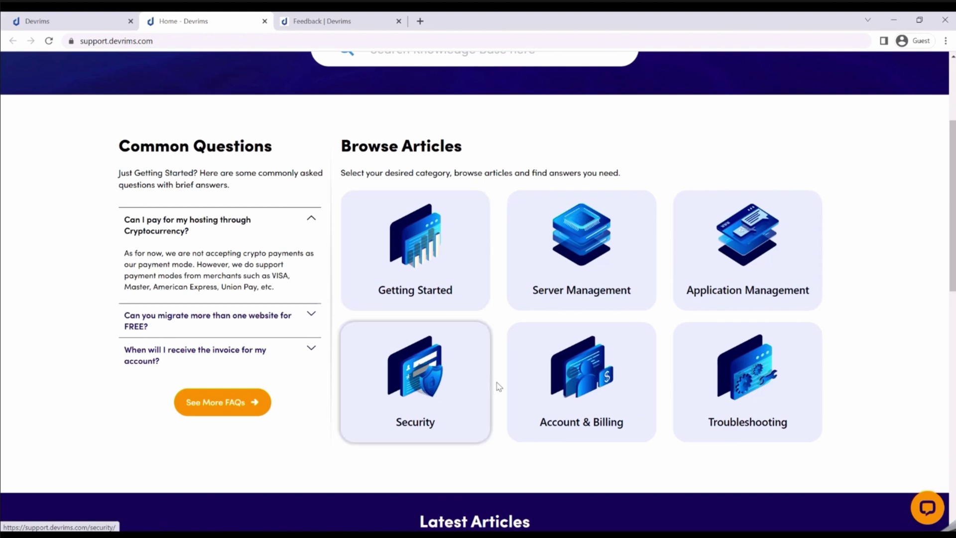
pyautogui.click(589, 237)
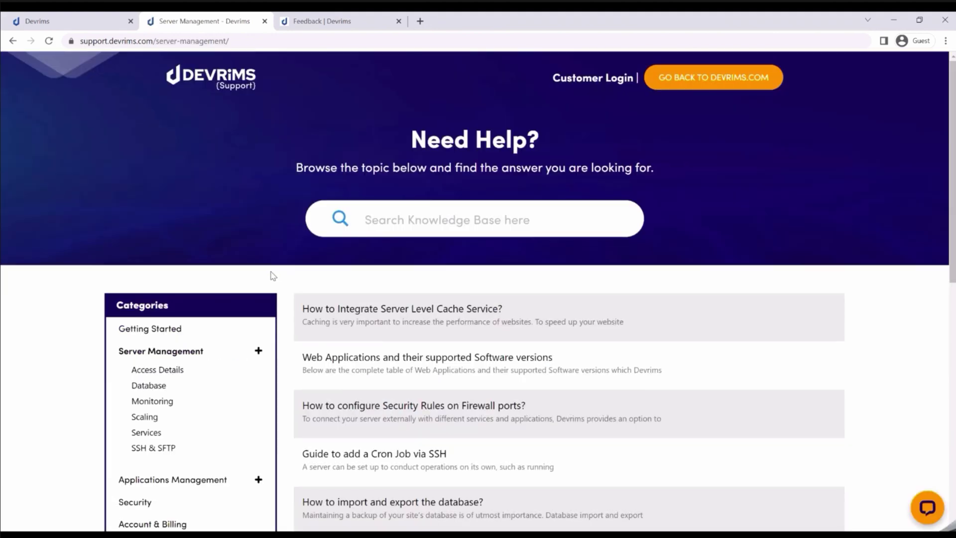
pyautogui.click(371, 310)
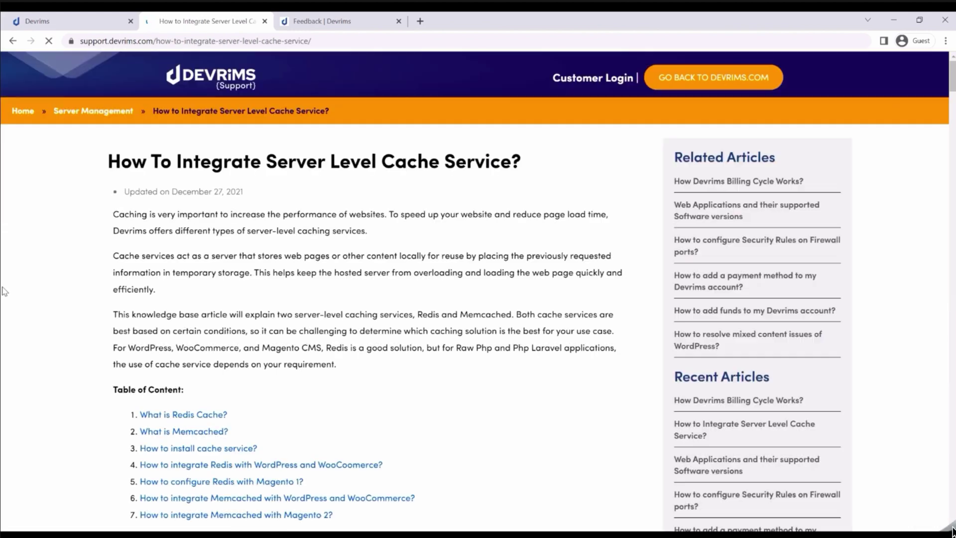
pyautogui.scroll(-10, 98, 352)
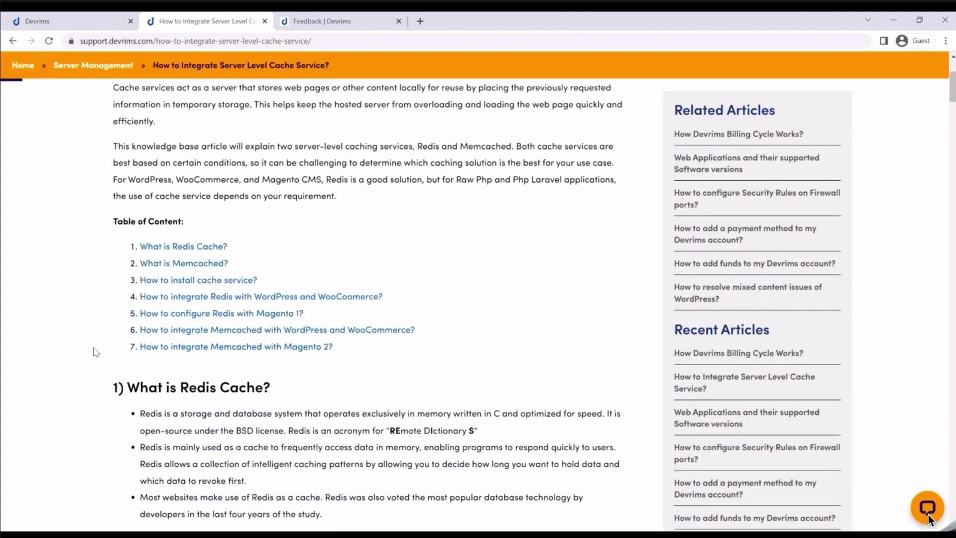
pyautogui.scroll(-3, 97, 353)
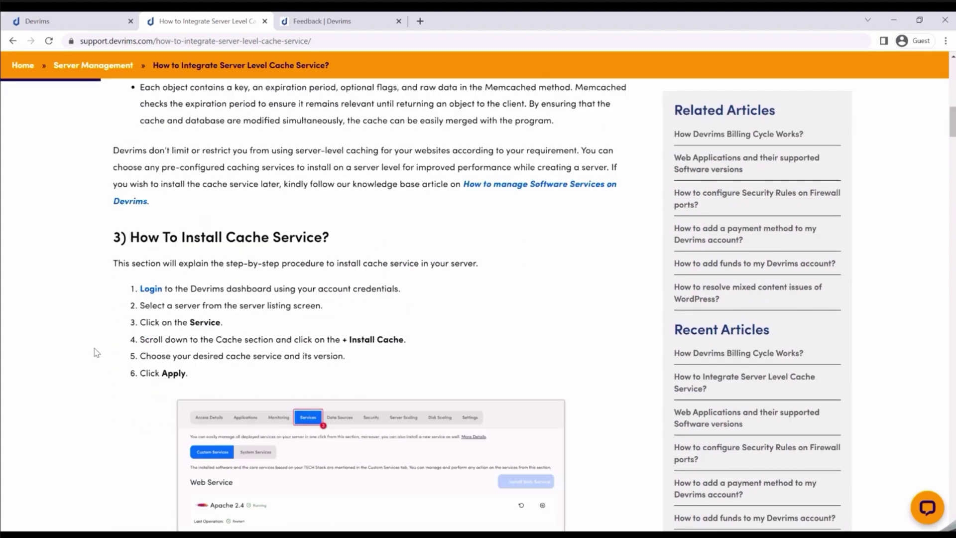
pyautogui.scroll(-2, 96, 353)
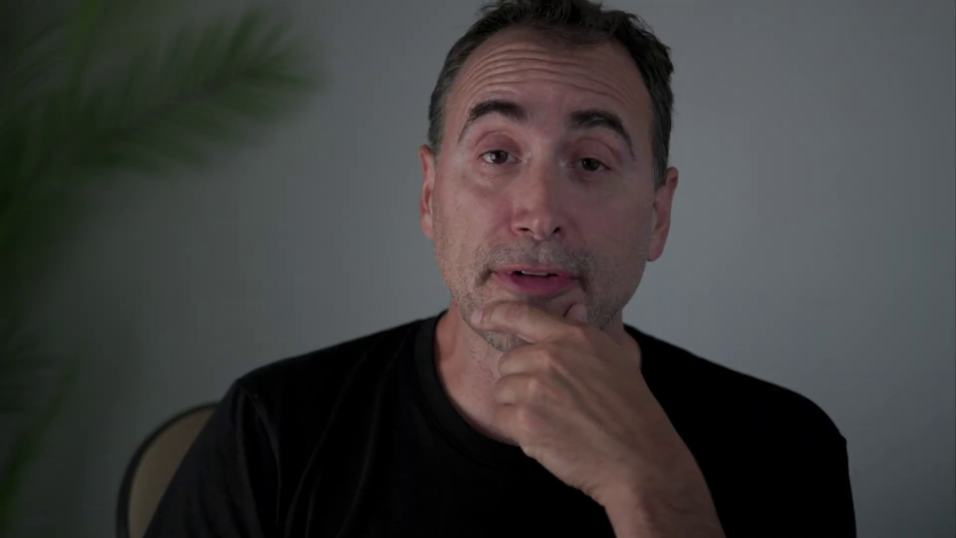